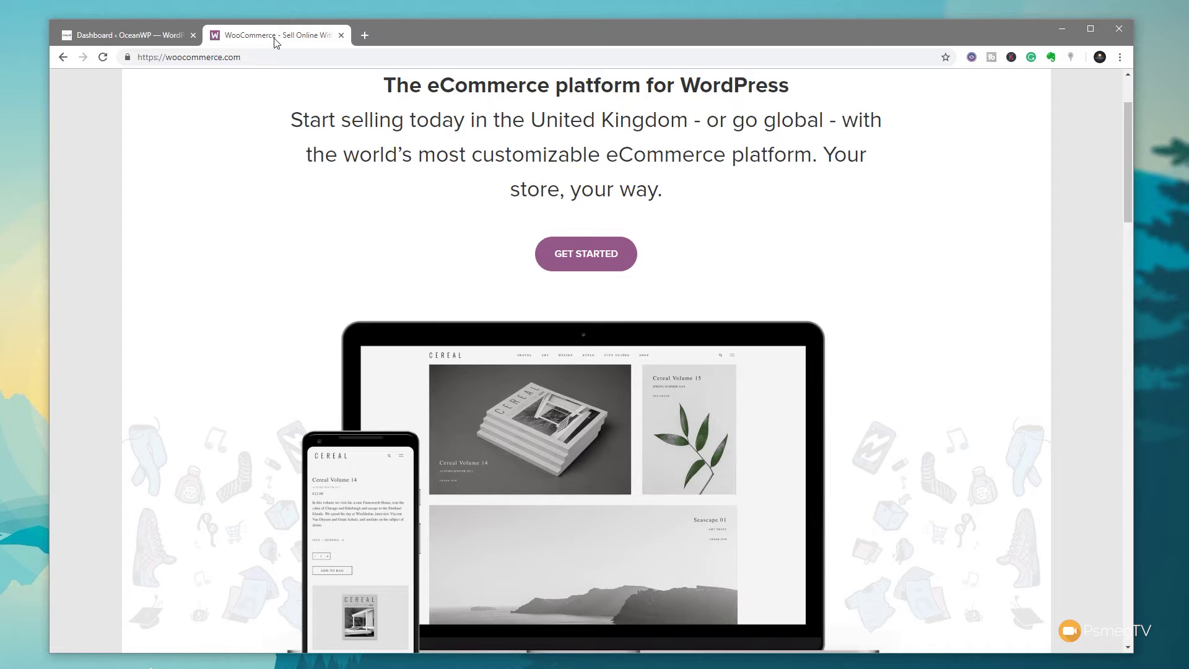
- Create a 'Digital Guides' product category under Products > Categories
{"action": "left_click", "coordinate": [136, 38]}
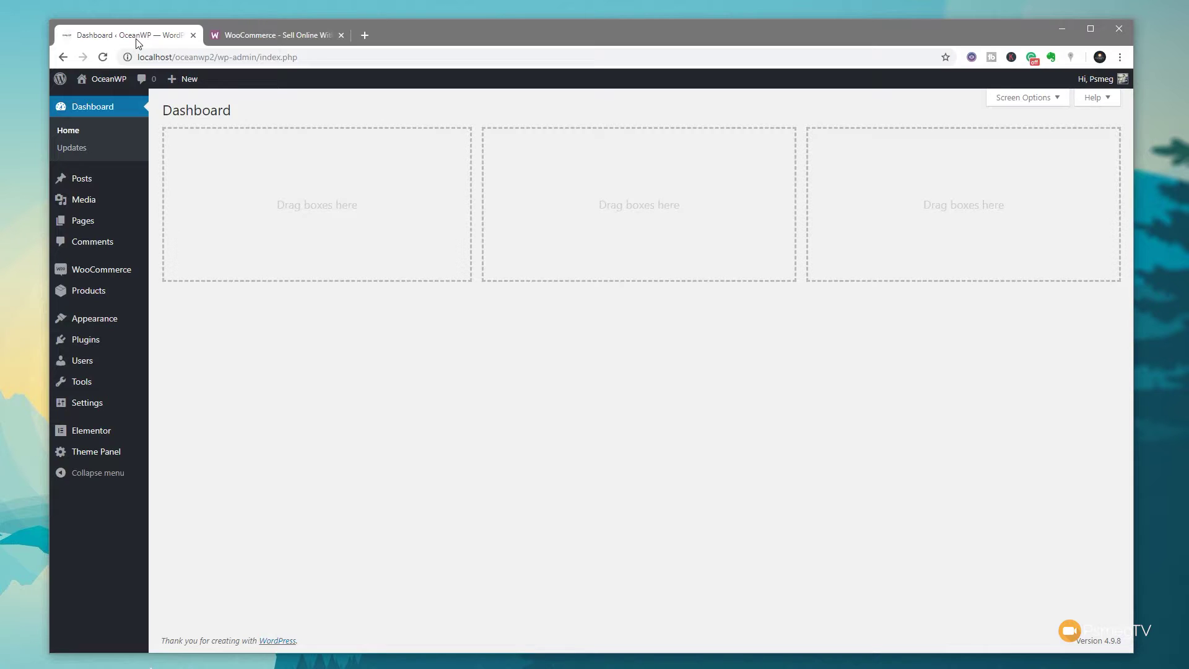
{"action": "mouse_move", "coordinate": [95, 273]}
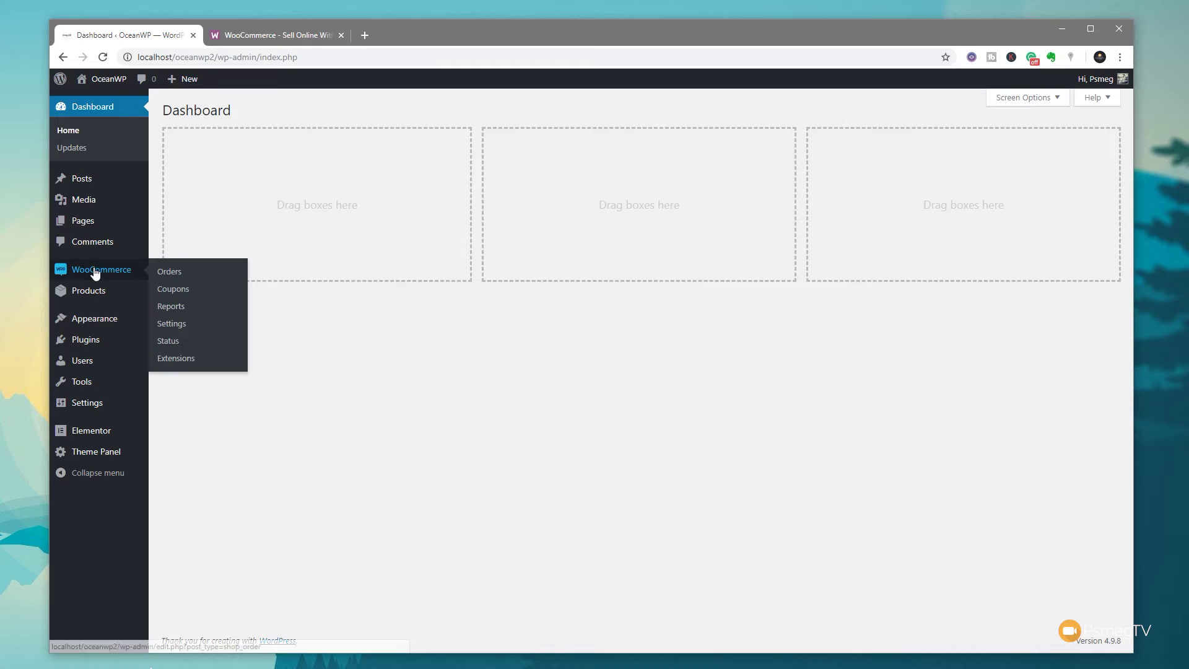
{"action": "mouse_move", "coordinate": [92, 298]}
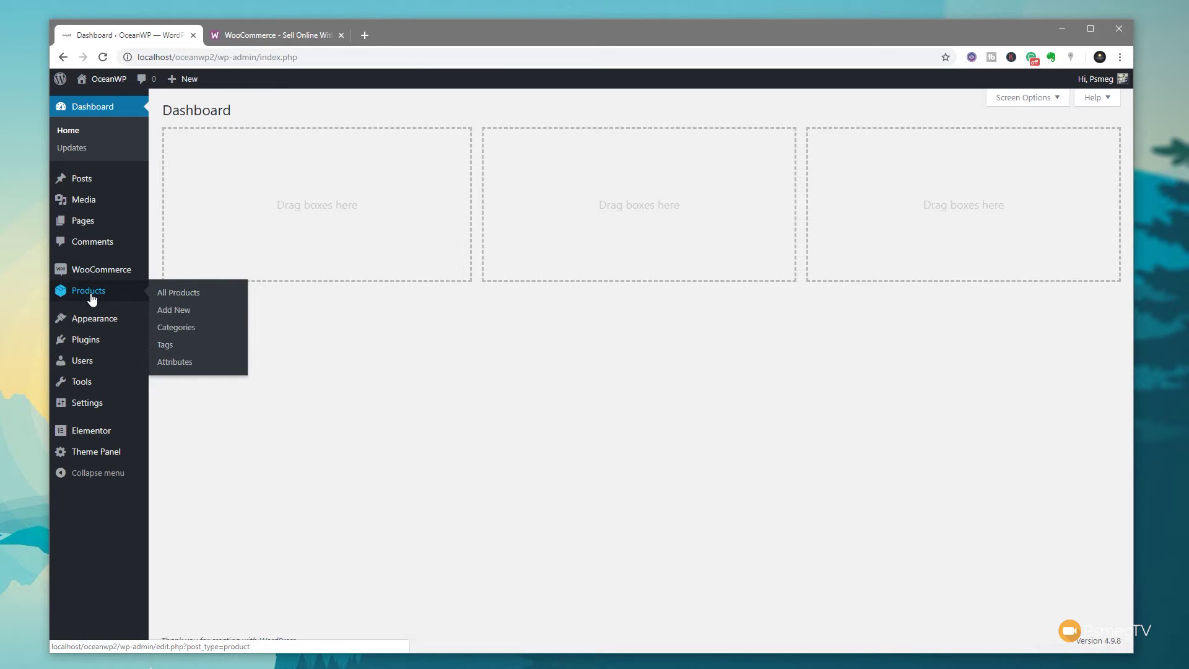
{"action": "left_click", "coordinate": [195, 332]}
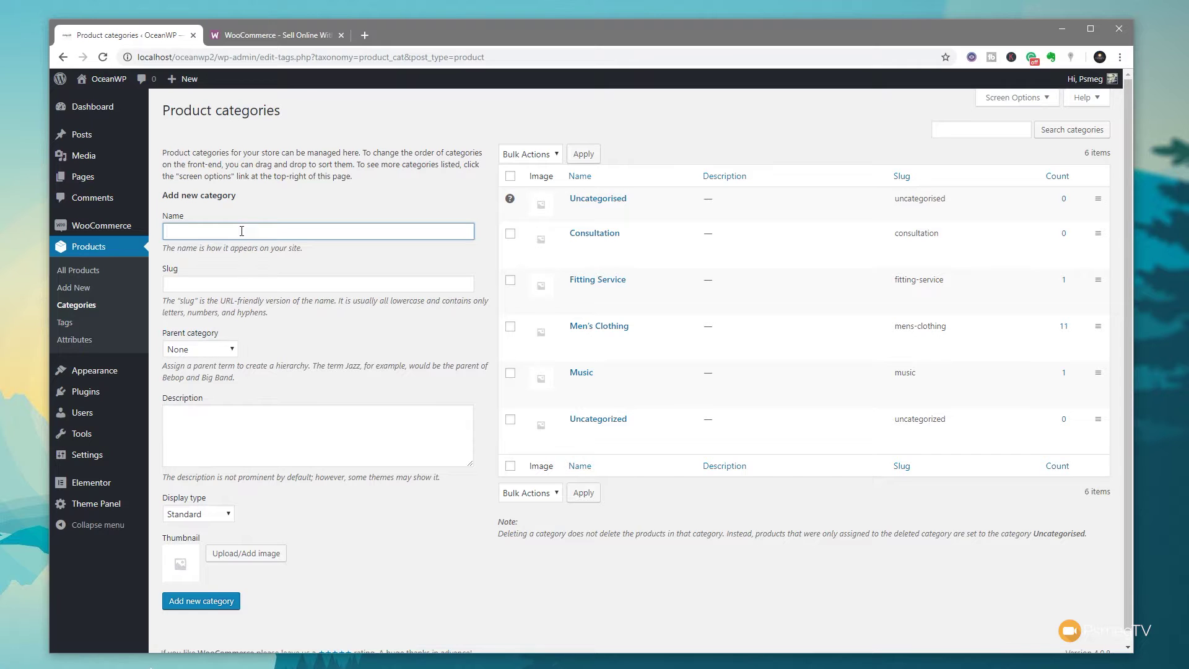
{"action": "type", "text": "Digital Guides"}
{"action": "left_click", "coordinate": [220, 603]}
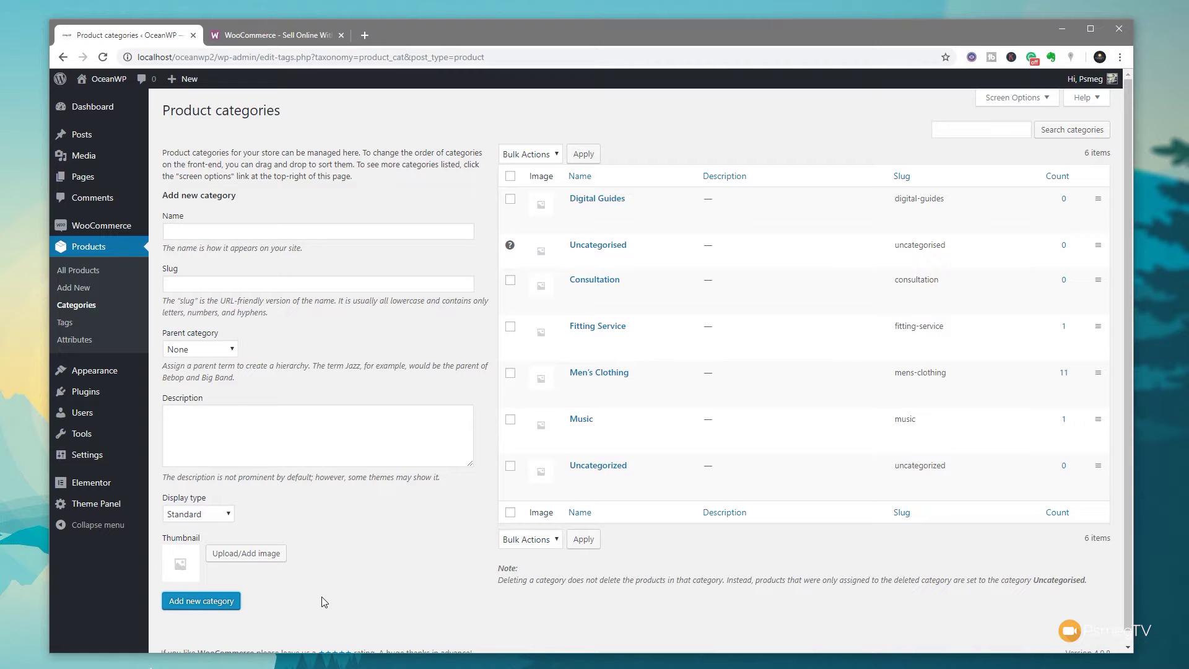
{"action": "left_click", "coordinate": [83, 288]}
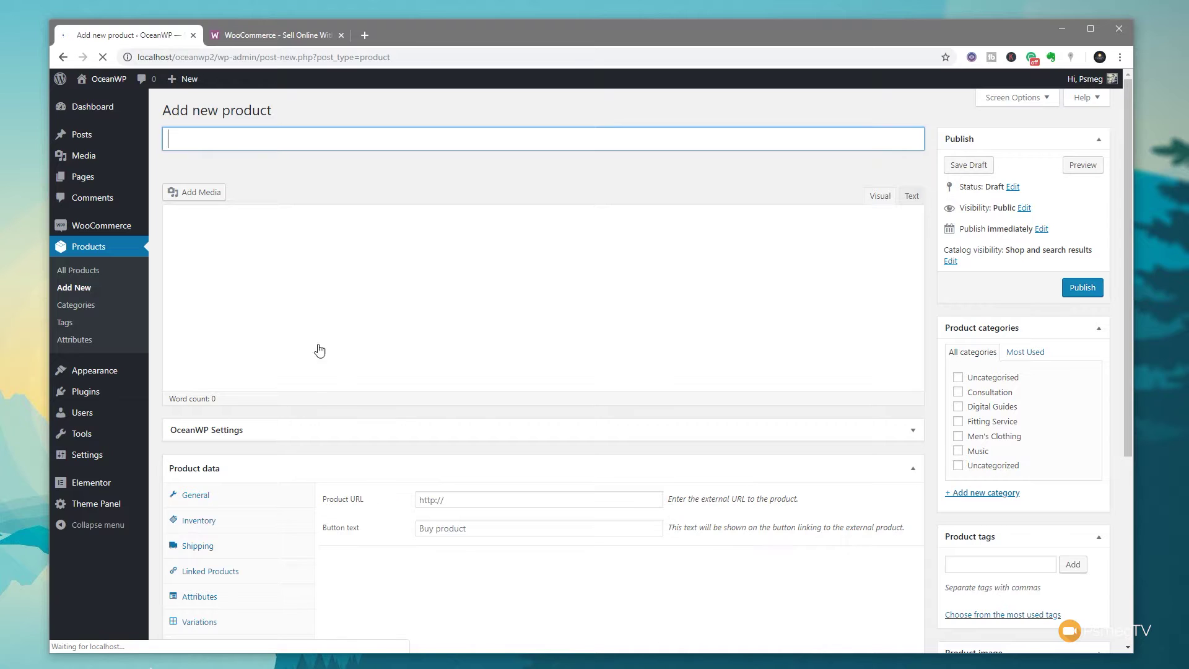
- Title the product 'Fitting Guide', tick Digital Guides, and set the book mockup as product image
{"action": "left_click", "coordinate": [215, 142]}
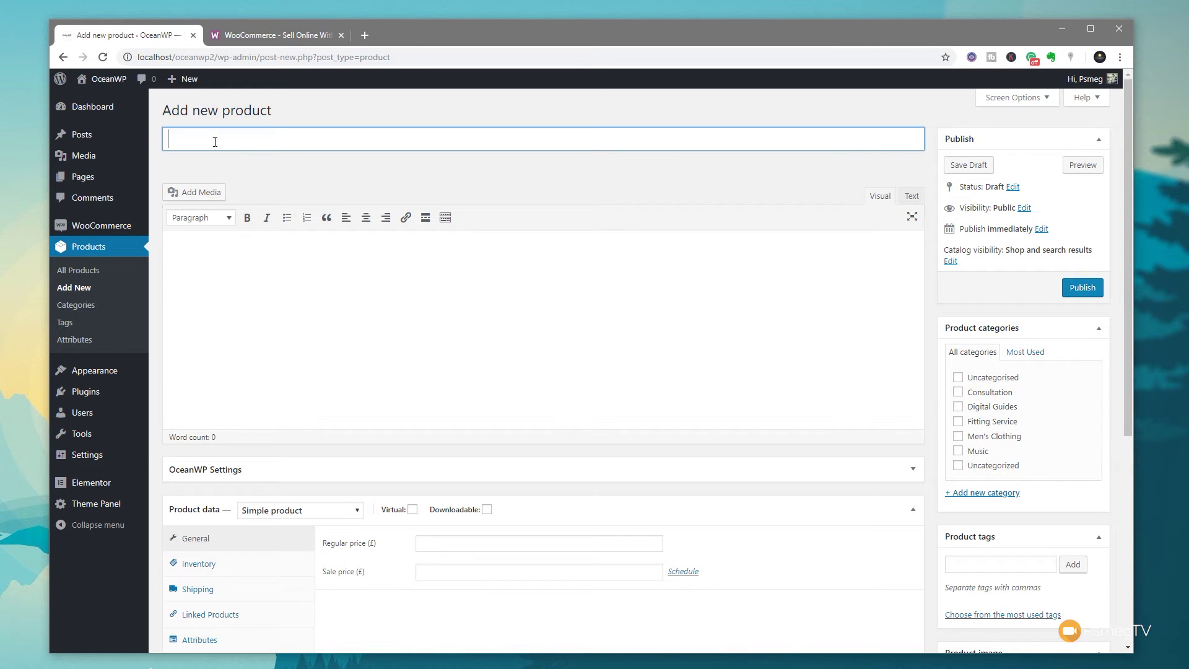
{"action": "type", "text": "Fitting Guide"}
{"action": "left_click", "coordinate": [1000, 411]}
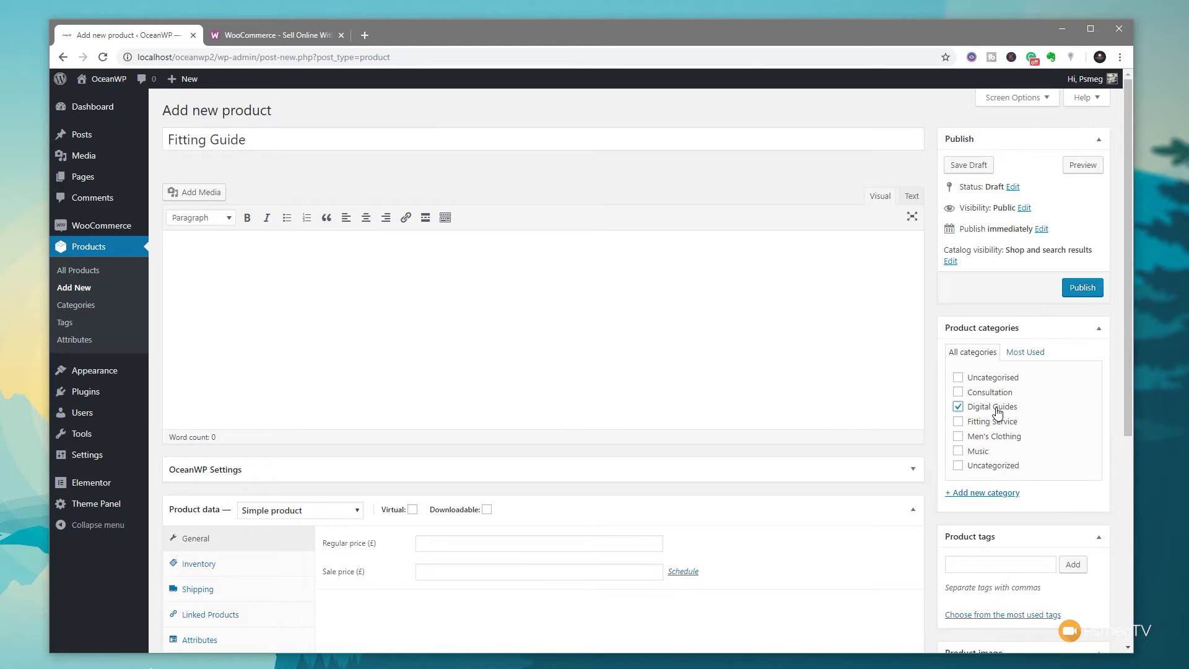
{"action": "scroll", "coordinate": [1028, 579], "scroll_direction": "down", "scroll_amount": 3}
{"action": "scroll", "coordinate": [1028, 580], "scroll_direction": "down", "scroll_amount": 1}
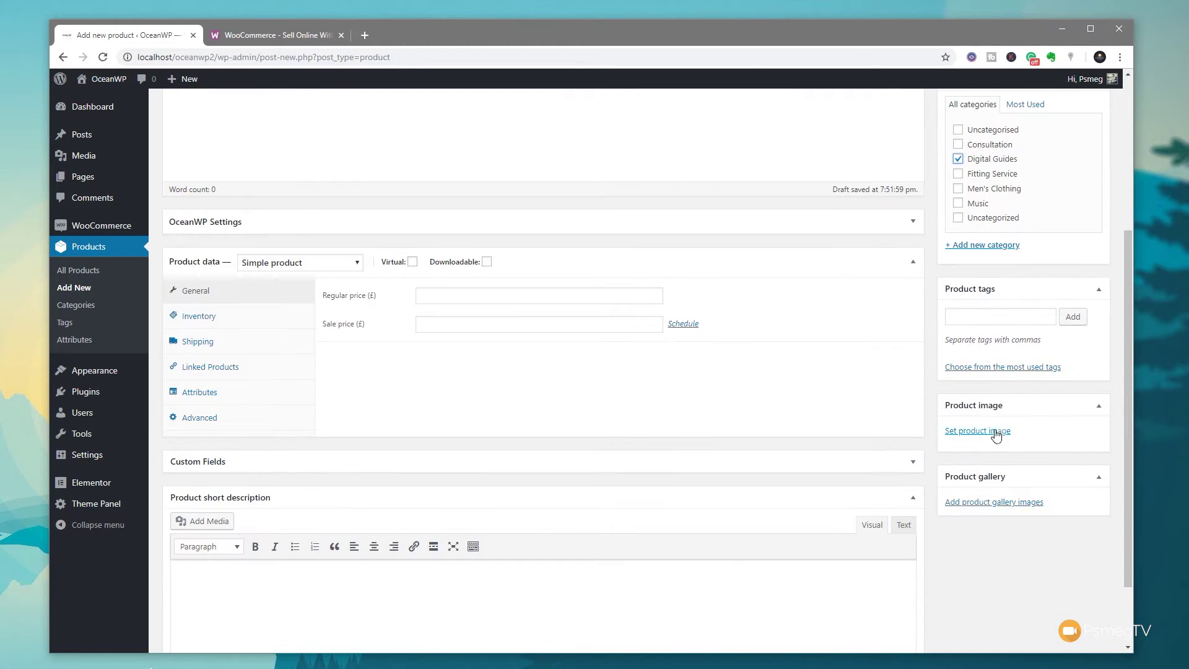
{"action": "left_click", "coordinate": [991, 429]}
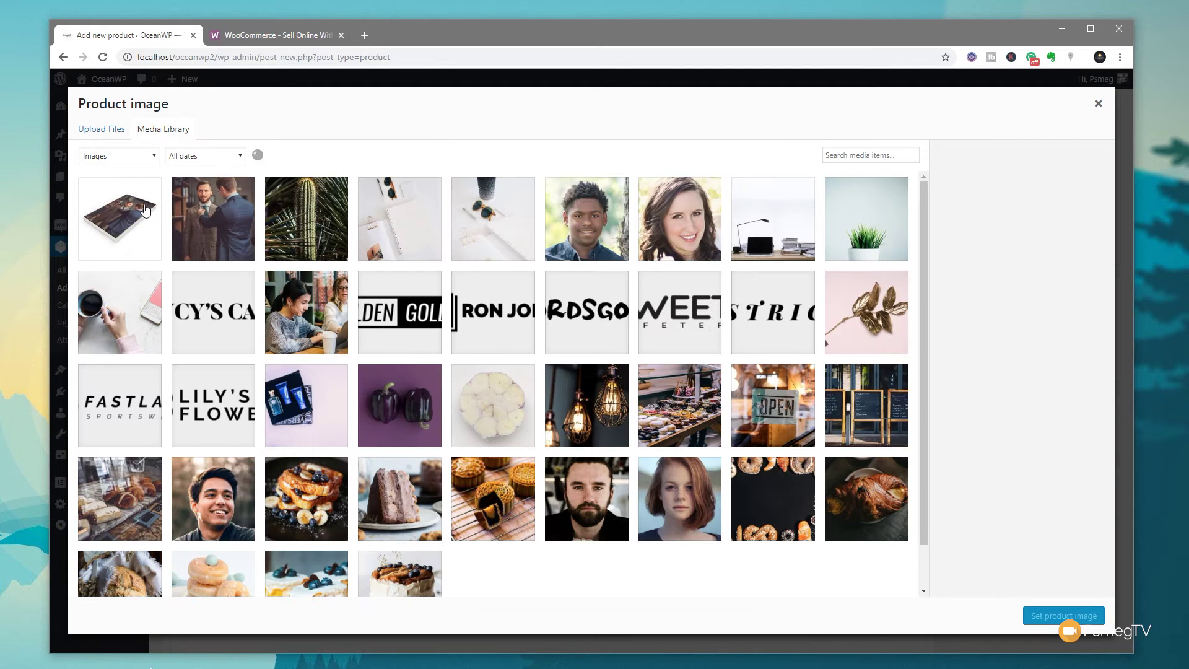
{"action": "left_click", "coordinate": [1041, 616]}
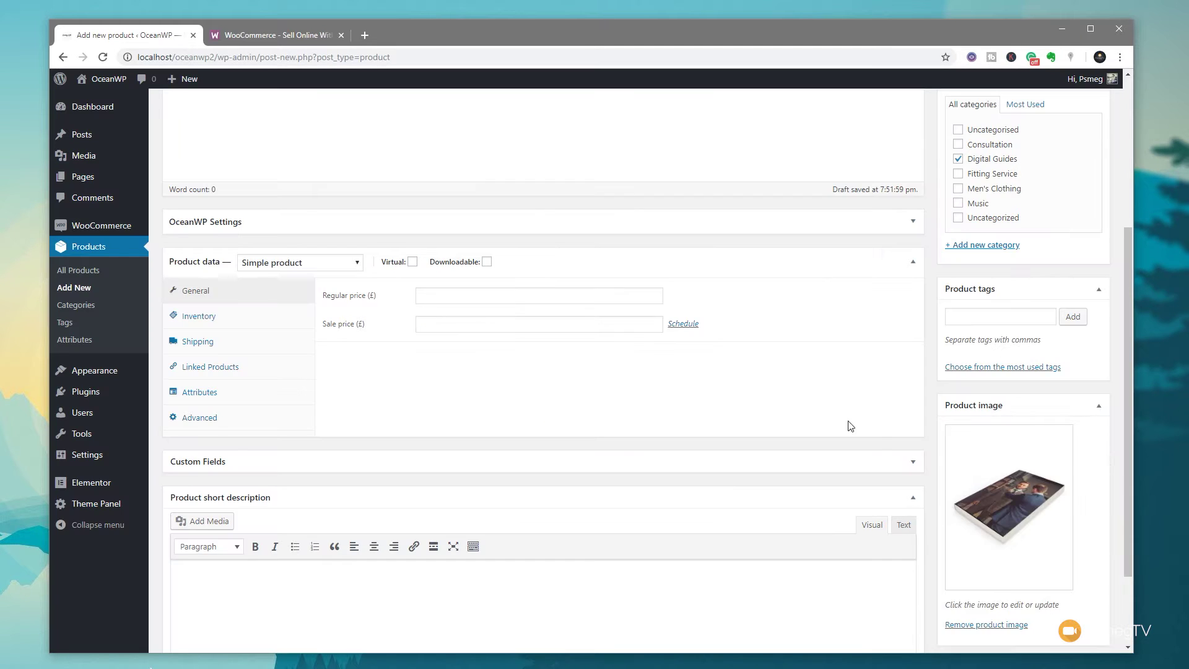
{"action": "scroll", "coordinate": [849, 425], "scroll_direction": "up", "scroll_amount": 4}
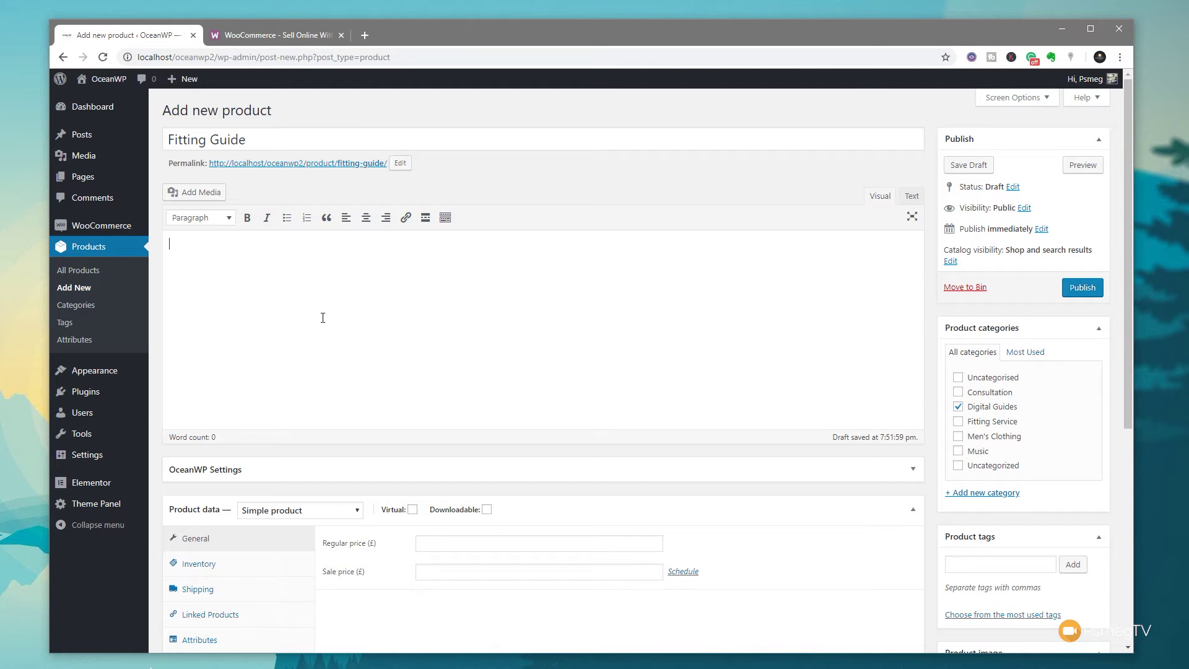
- Paste lorem ipsum into the description and its first paragraph into the short description
{"action": "left_click", "coordinate": [323, 317]}
{"action": "type", "text": "Lorem ipsum dolor sit amet, consectetur adipiscing elit, sed do eiusmod tempor incididunt ut labore et dolore magna aliqua. Purus viverra accumsan in nisl nisi scelerisque eu ultrices vitae. Id aliquet risus feugiat in. Urna id volutpat lacus laoreet non curabitur gravida arcu. Diam quis enim lobortis scelerisque fermentum dui faucibus in. Mauris a diam maecenas sed enim ut sem viverra aliquet. Vitae sapien pellentesque habitant morbi tristique senectus et.  Sollicitudin nibh sit amet commodo. A condimentum vitae sapien pellentesque habitant morbi. Urna cursus eget nunc scelerisque viverra mauris in. Accumsan sit amet nulla facilisi morbi tempus. Laoreet suspendisse interdum consectetur libero id faucibus. At risus viverra adipiscing at in tellus integer feugiat. Ullamcorper morbi tincidunt ornare massa eget egestas purus. Id diam vel quam elementum pulvinar etiam non quam lacus. Dictum fusce ut placerat orci nulla pellentesque dignissim enim."}
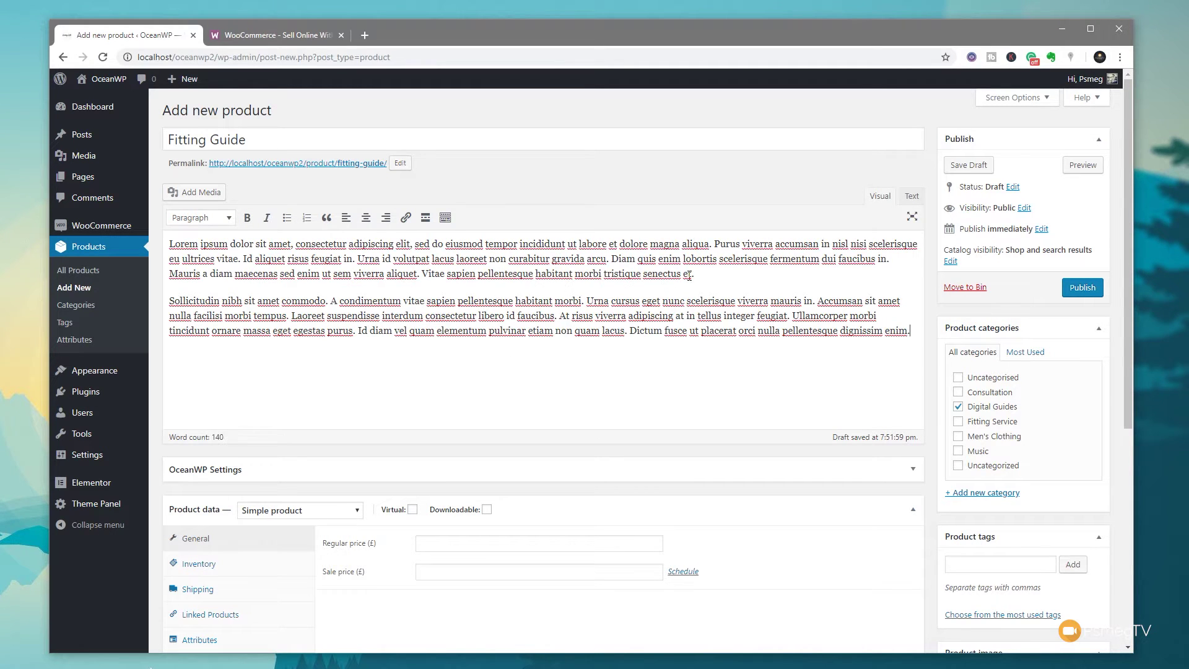
{"action": "left_click_drag", "start_coordinate": [696, 274], "coordinate": [166, 244]}
{"action": "key", "text": "ctrl+c"}
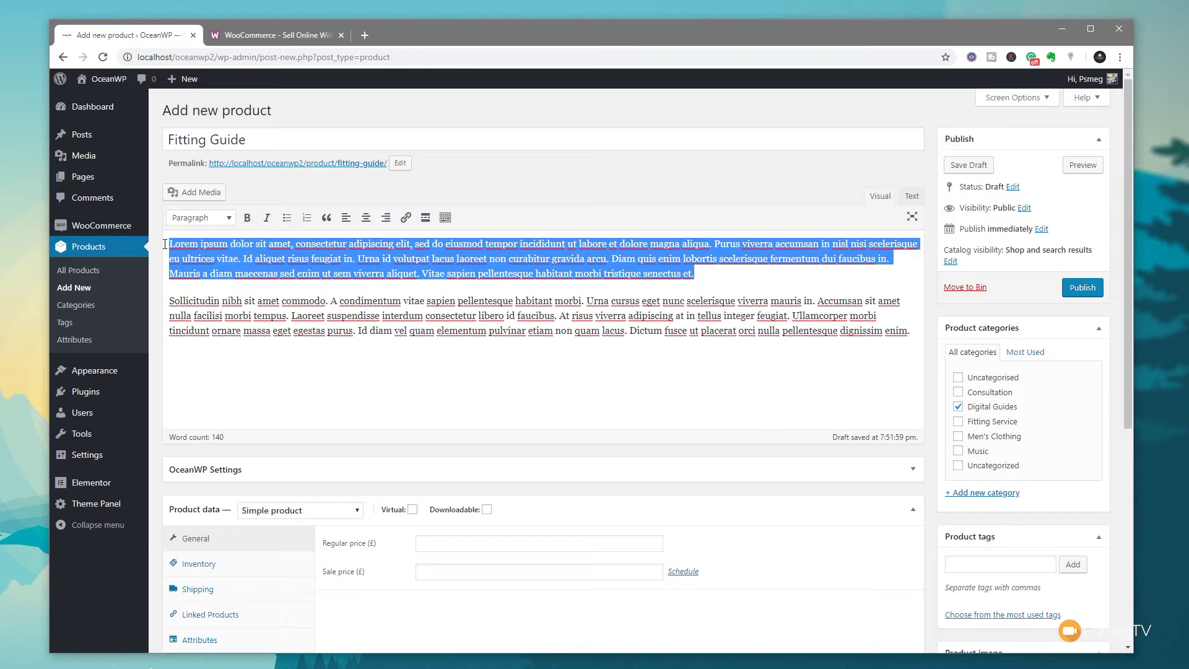
{"action": "scroll", "coordinate": [424, 496], "scroll_direction": "down", "scroll_amount": 5}
{"action": "left_click", "coordinate": [294, 481]}
{"action": "key", "text": "ctrl+v"}
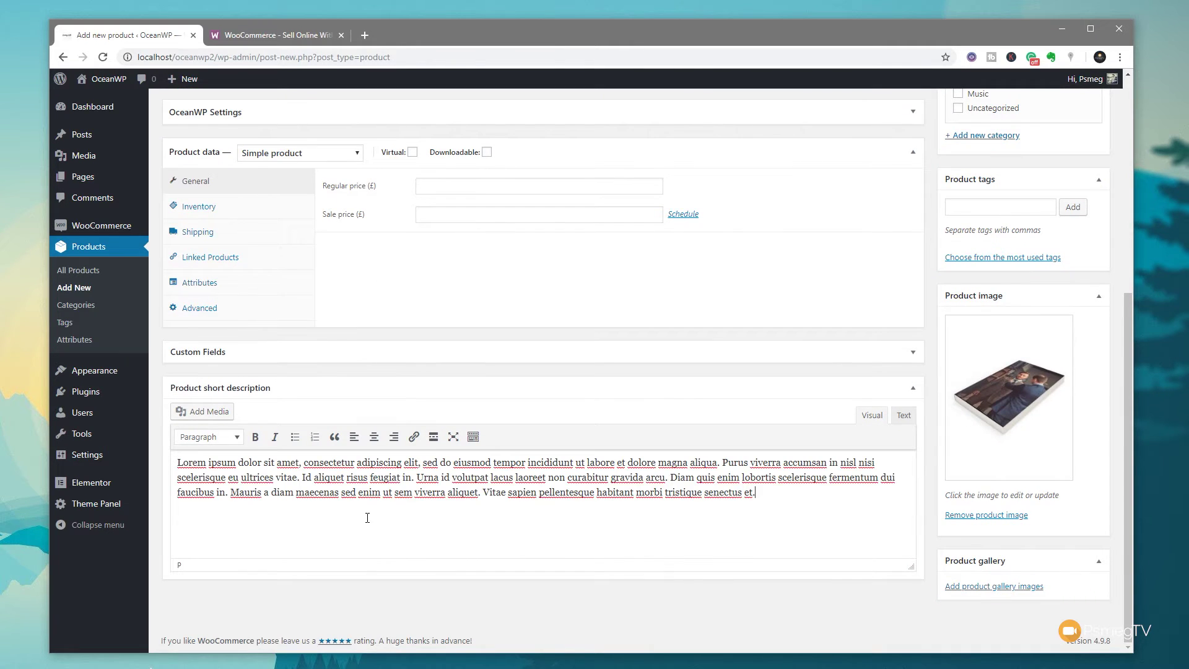
{"action": "scroll", "coordinate": [354, 515], "scroll_direction": "up", "scroll_amount": 5}
{"action": "scroll", "coordinate": [355, 516], "scroll_direction": "down", "scroll_amount": 1}
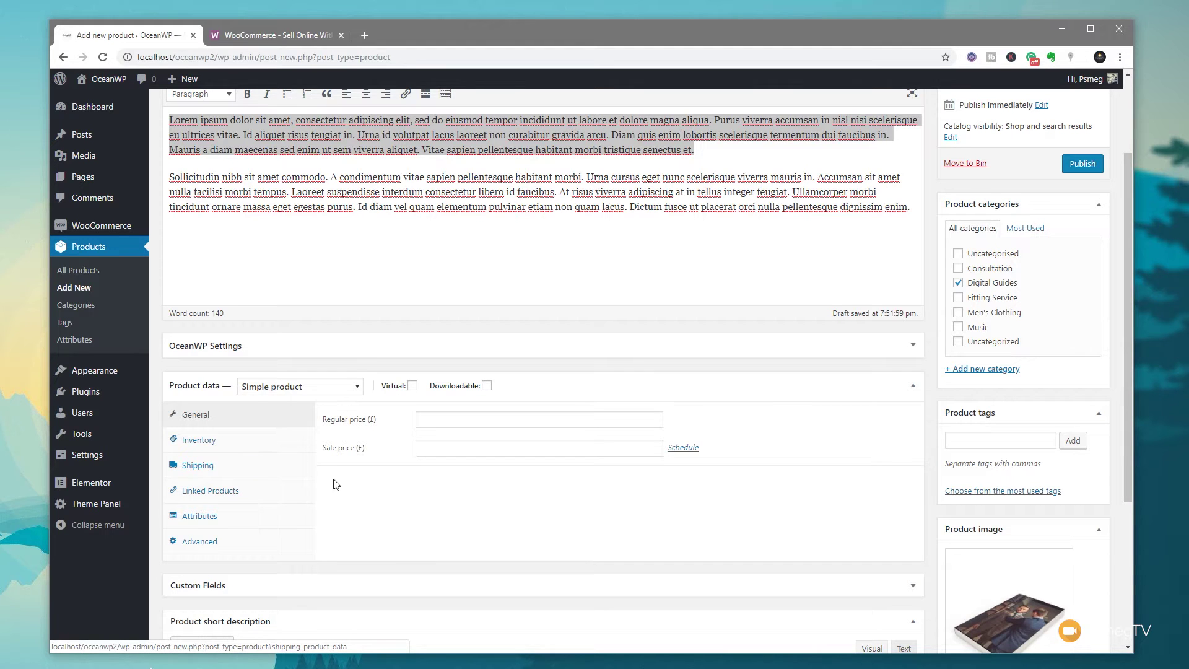
{"action": "scroll", "coordinate": [420, 337], "scroll_direction": "down", "scroll_amount": 1}
- Enter a regular price of 9.99 and leave the sale price blank
{"action": "left_click", "coordinate": [449, 359]}
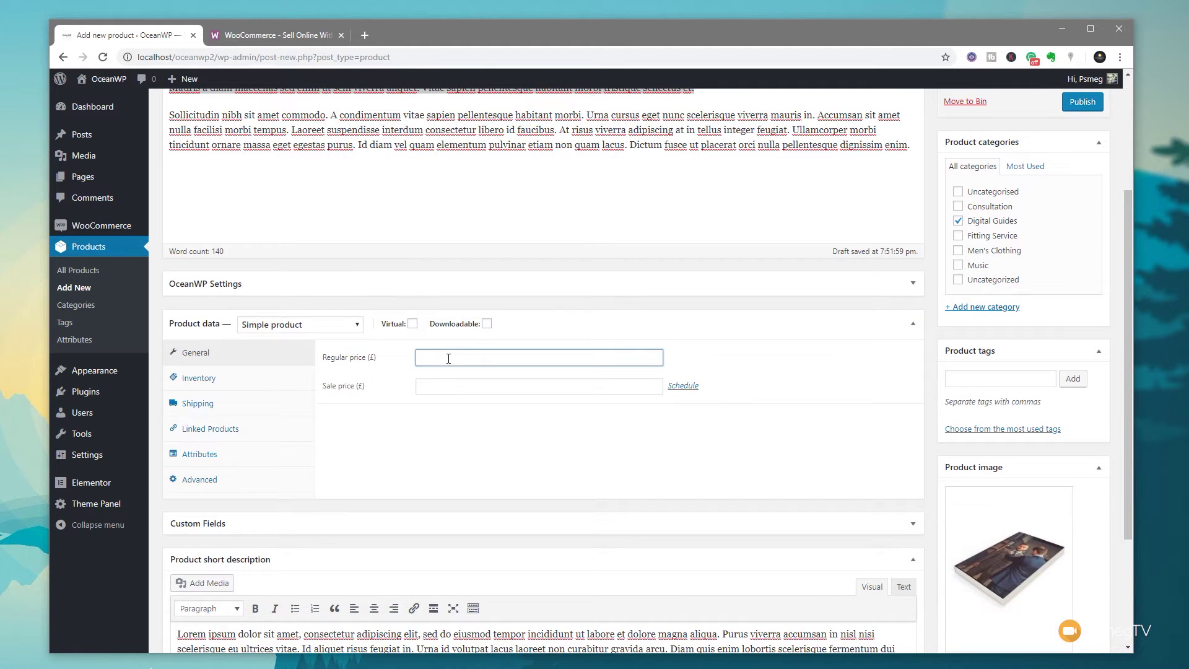
{"action": "type", "text": "9.99"}
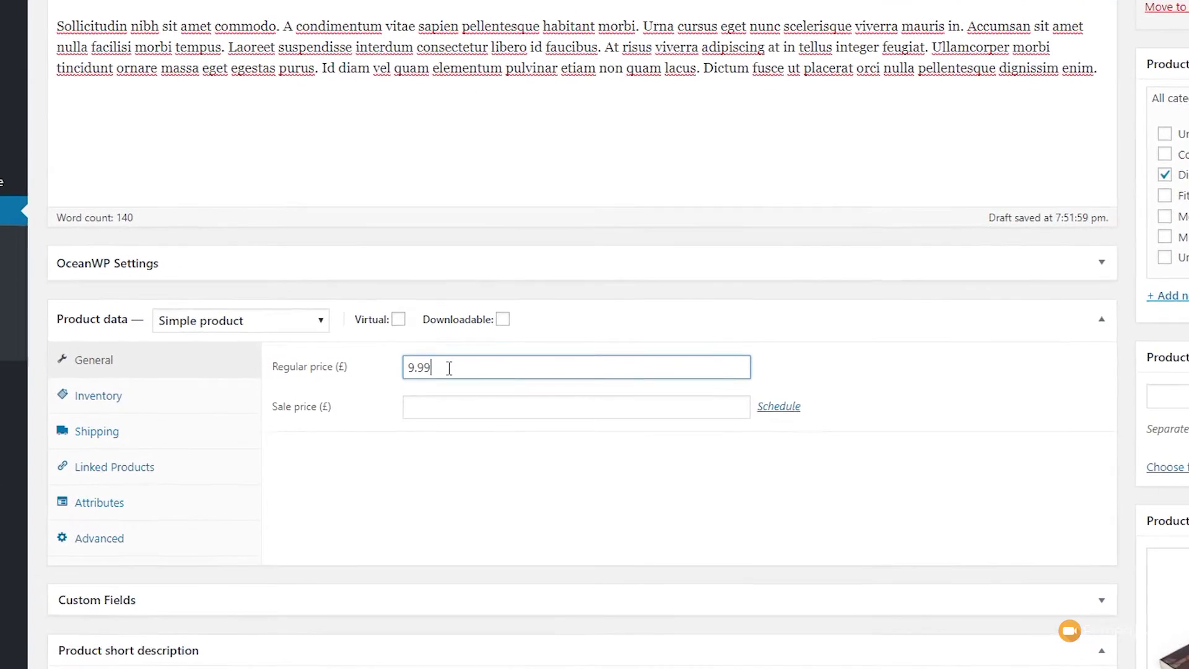
{"action": "left_click", "coordinate": [448, 404]}
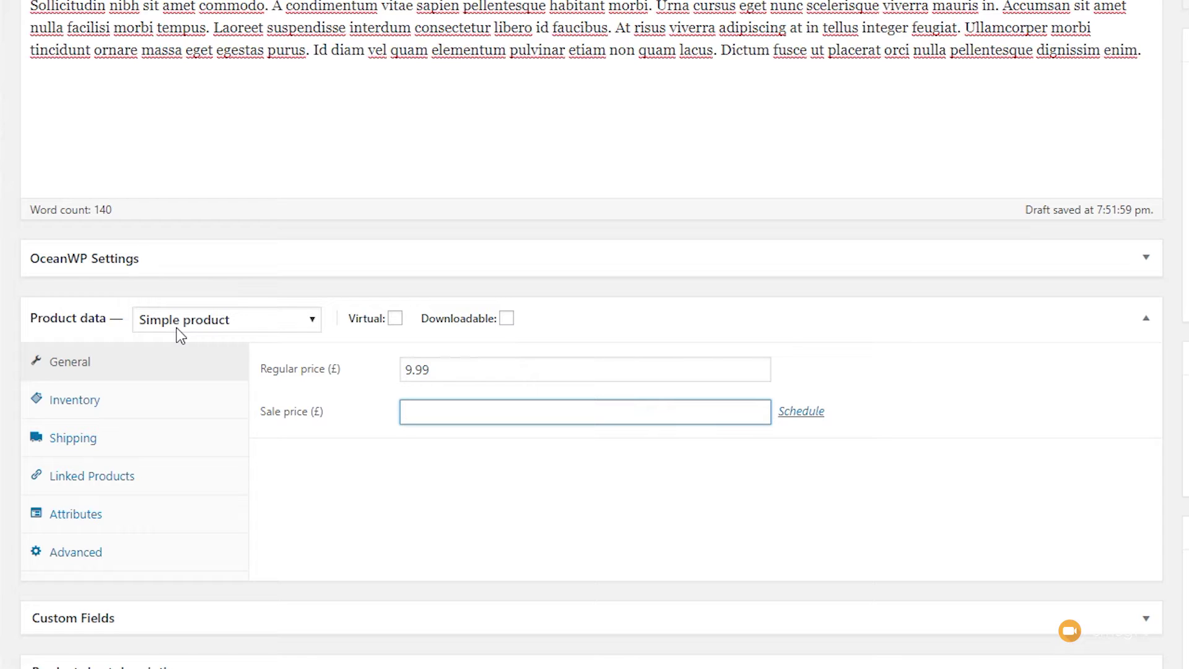
{"action": "left_click", "coordinate": [271, 286]}
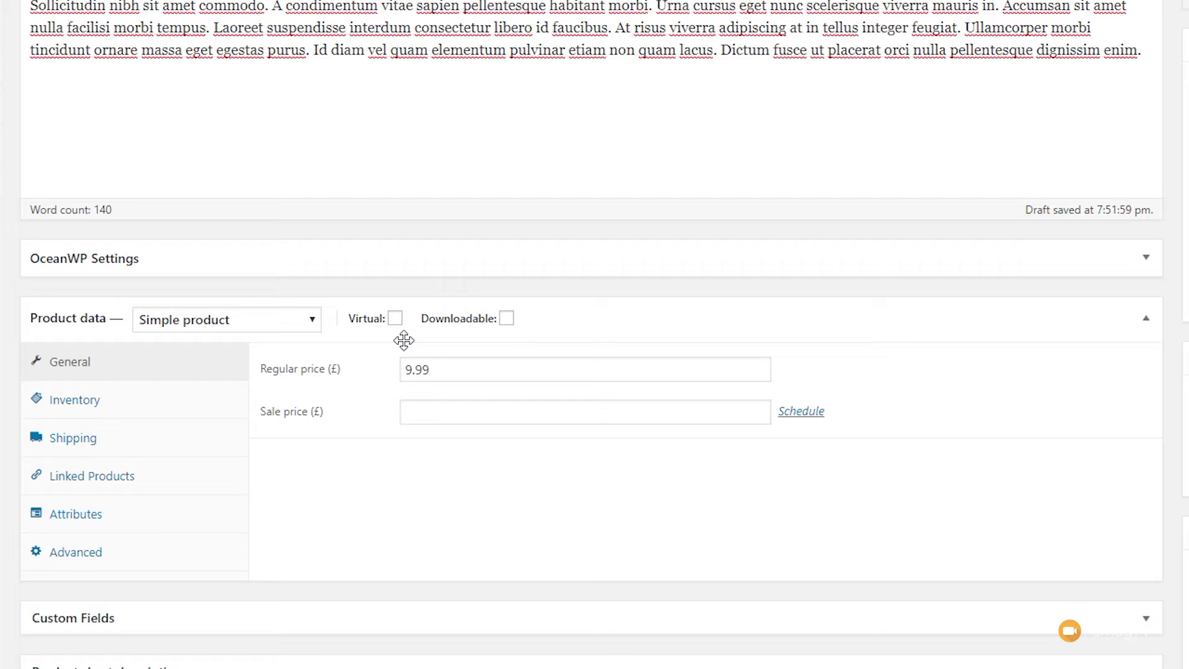
- Tick both Downloadable and Virtual for the Fitting Guide product
{"action": "left_click", "coordinate": [506, 318]}
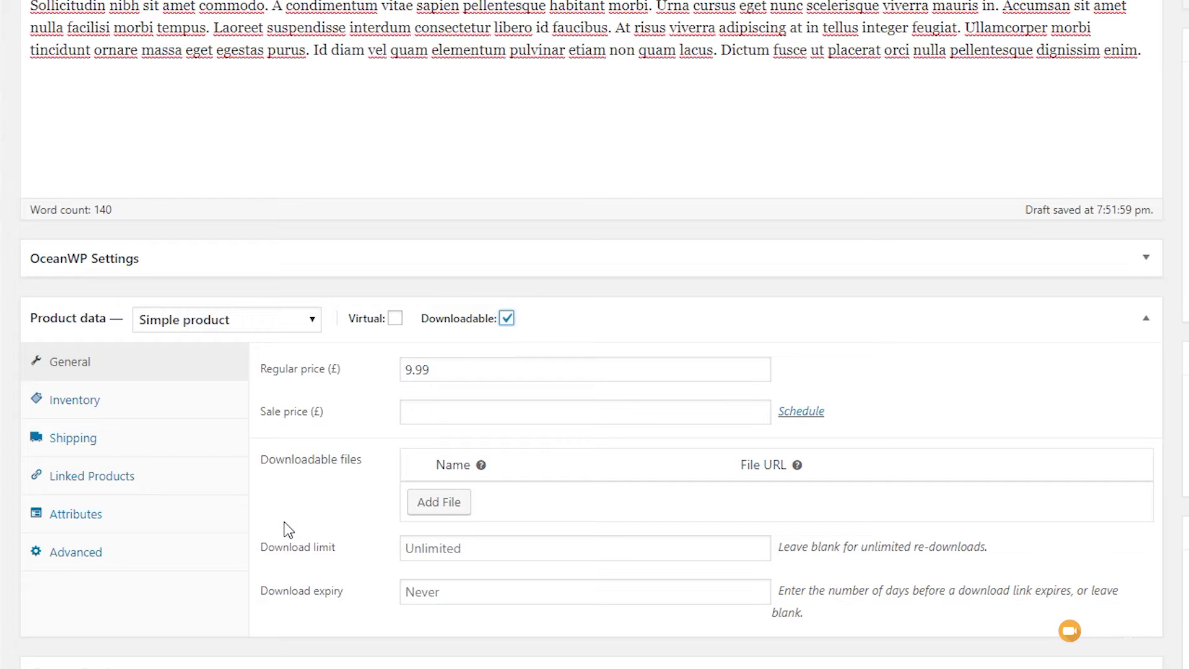
{"action": "left_click", "coordinate": [396, 320]}
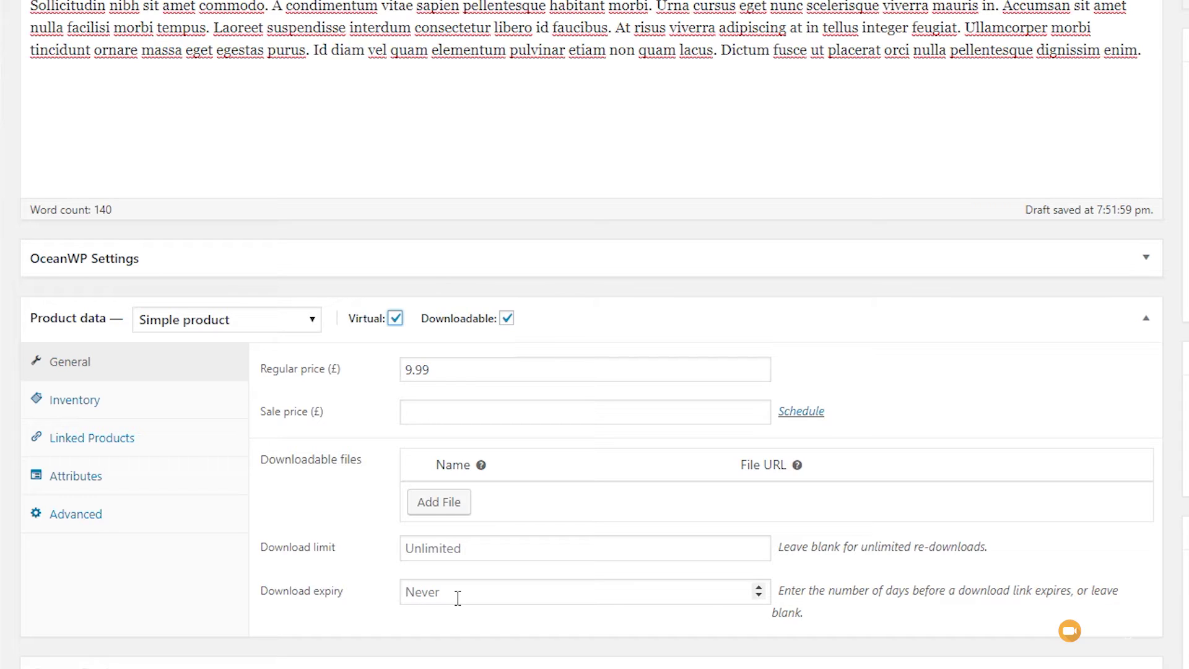
- Add the book mockup as a downloadable file named 'Fitting Guide'
{"action": "left_click", "coordinate": [441, 501]}
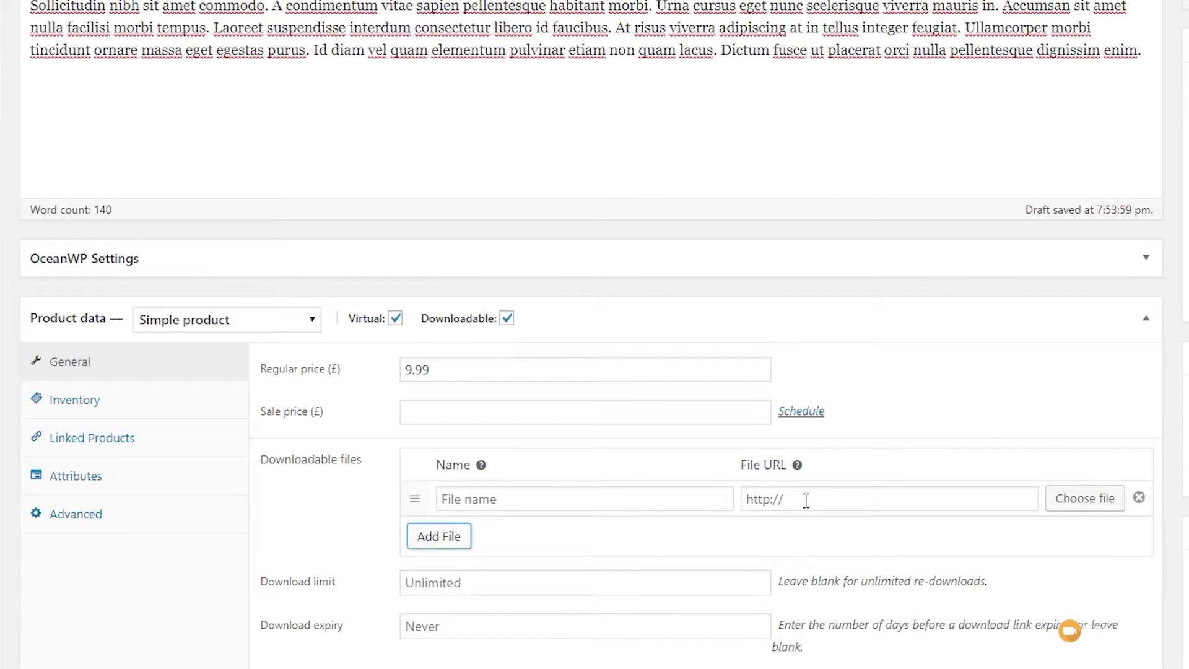
{"action": "left_click", "coordinate": [1088, 503]}
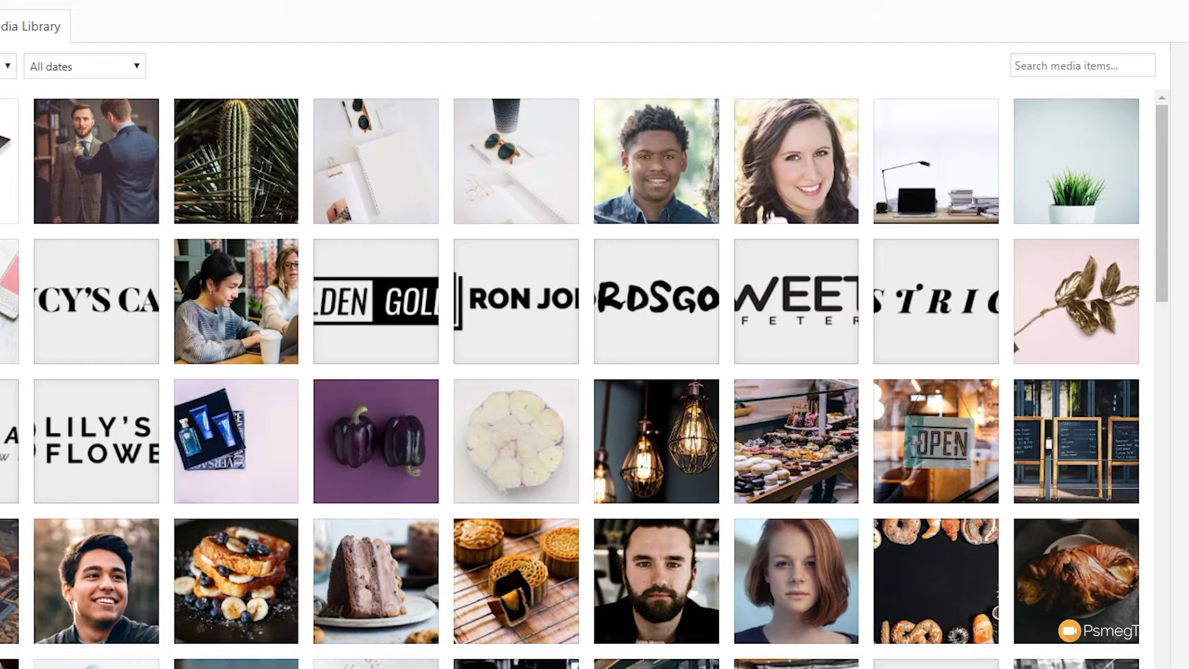
{"action": "left_click", "coordinate": [10, 161]}
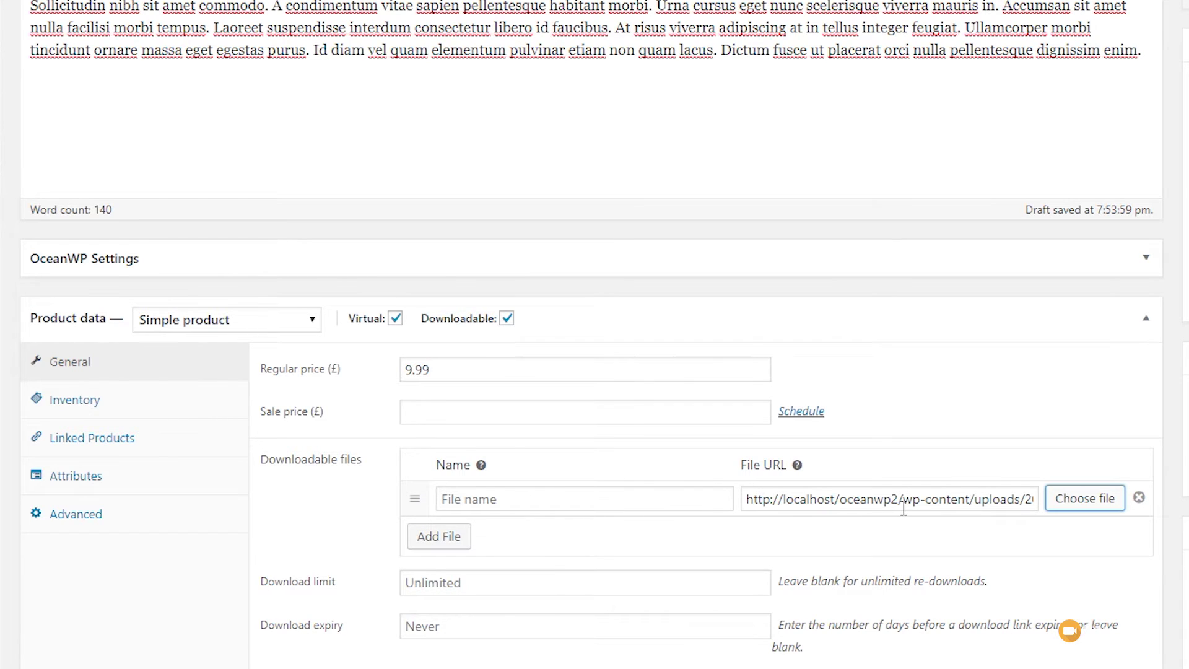
{"action": "left_click", "coordinate": [547, 507]}
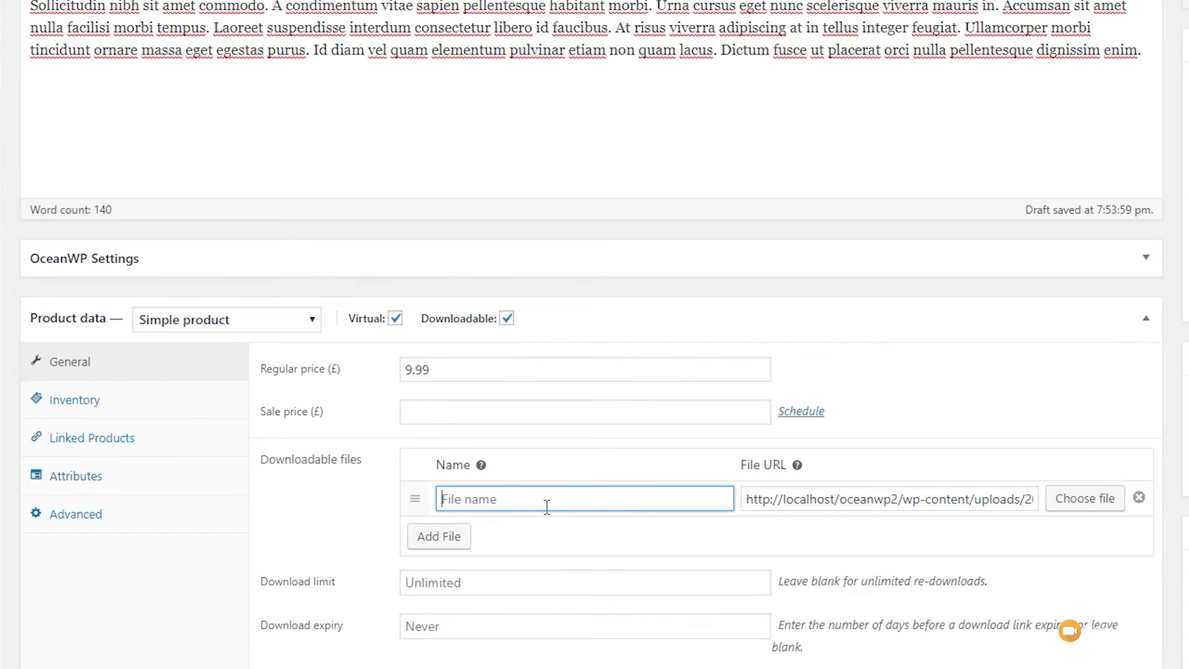
{"action": "type", "text": "Fitting Guide"}
- Set a download limit of 5, check the digital-guide.jpg file URL, and show Inventory settings
{"action": "left_click", "coordinate": [510, 583]}
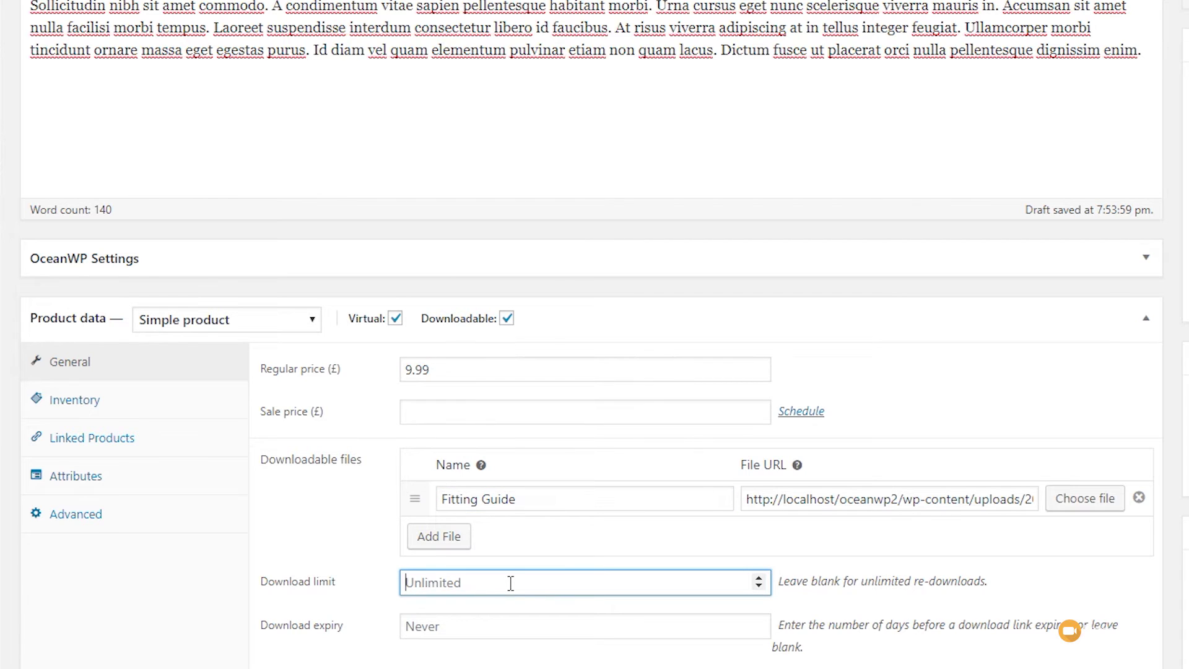
{"action": "type", "text": "5"}
{"action": "left_click", "coordinate": [457, 628]}
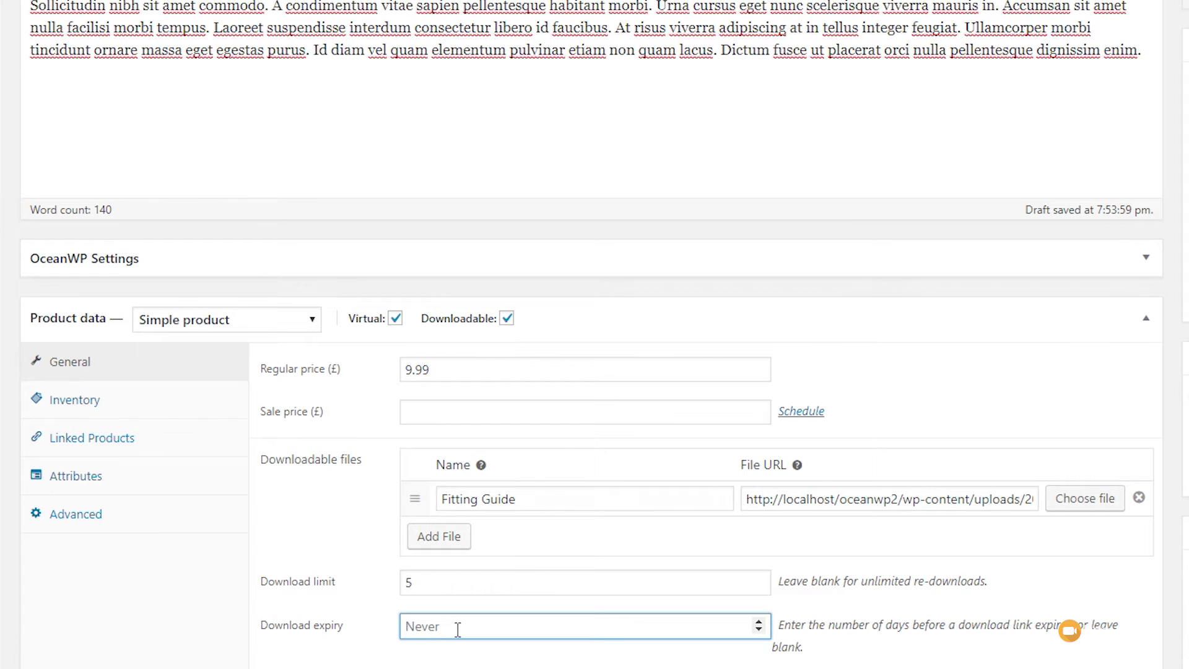
{"action": "left_click", "coordinate": [748, 497]}
{"action": "left_click_drag", "start_coordinate": [748, 498], "coordinate": [1027, 497]}
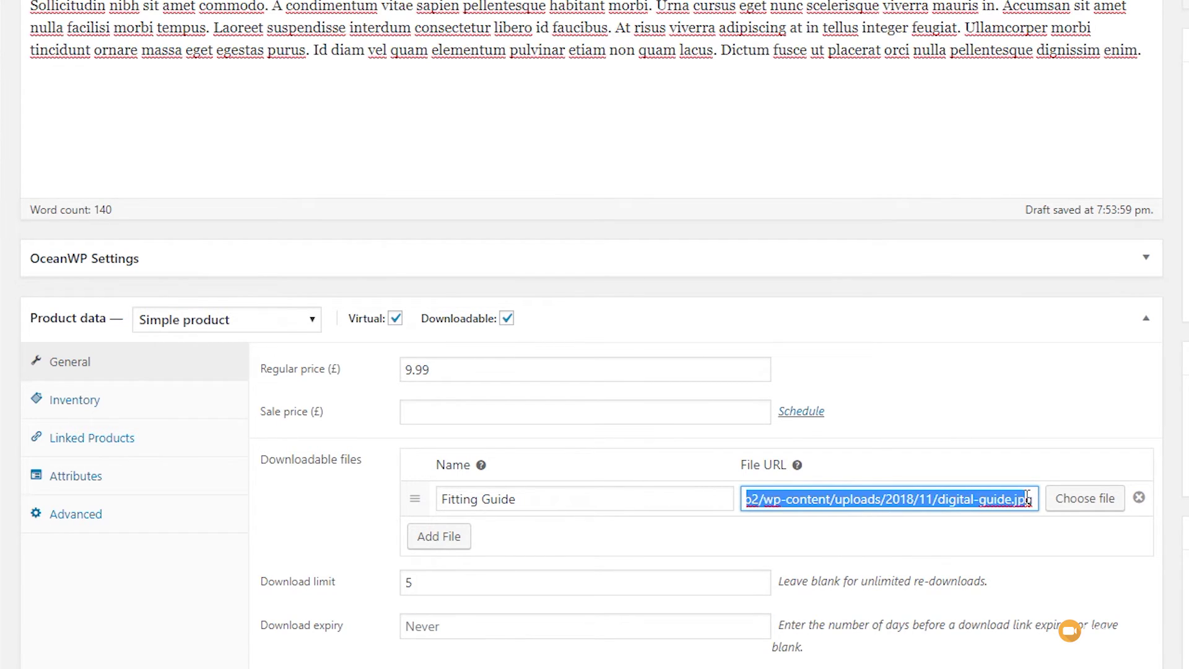
{"action": "left_click", "coordinate": [992, 498]}
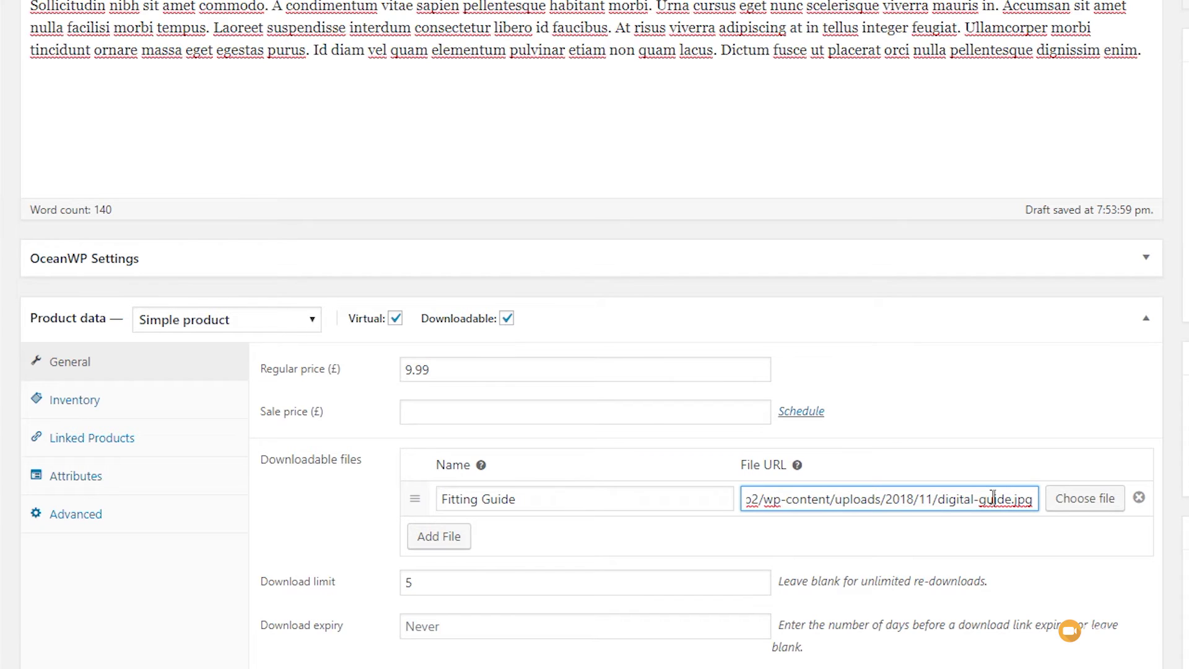
{"action": "left_click", "coordinate": [109, 400]}
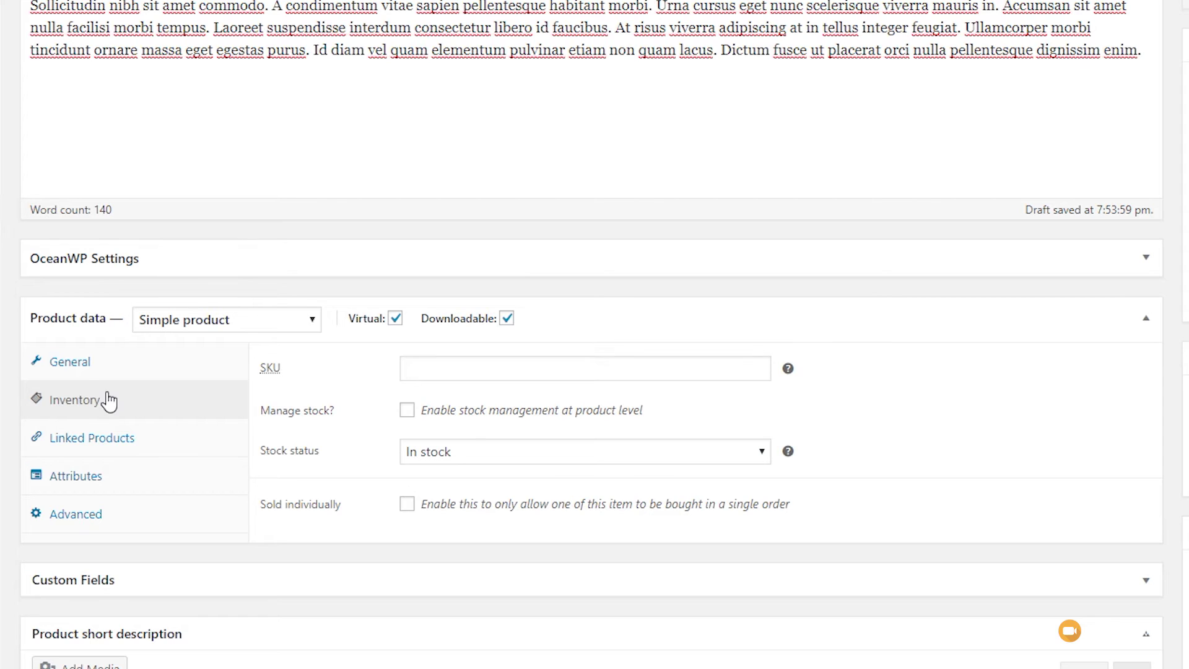
- Publish the Fitting Guide product from the top of its edit page
{"action": "left_click", "coordinate": [106, 452]}
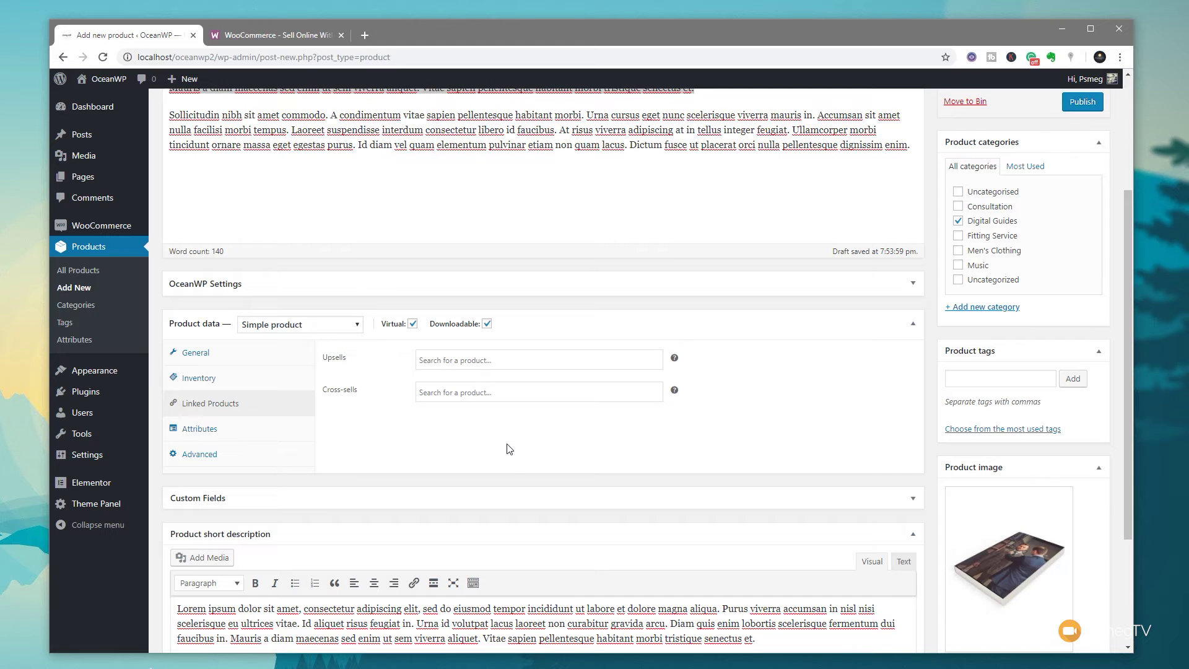
{"action": "scroll", "coordinate": [765, 472], "scroll_direction": "up", "scroll_amount": 3}
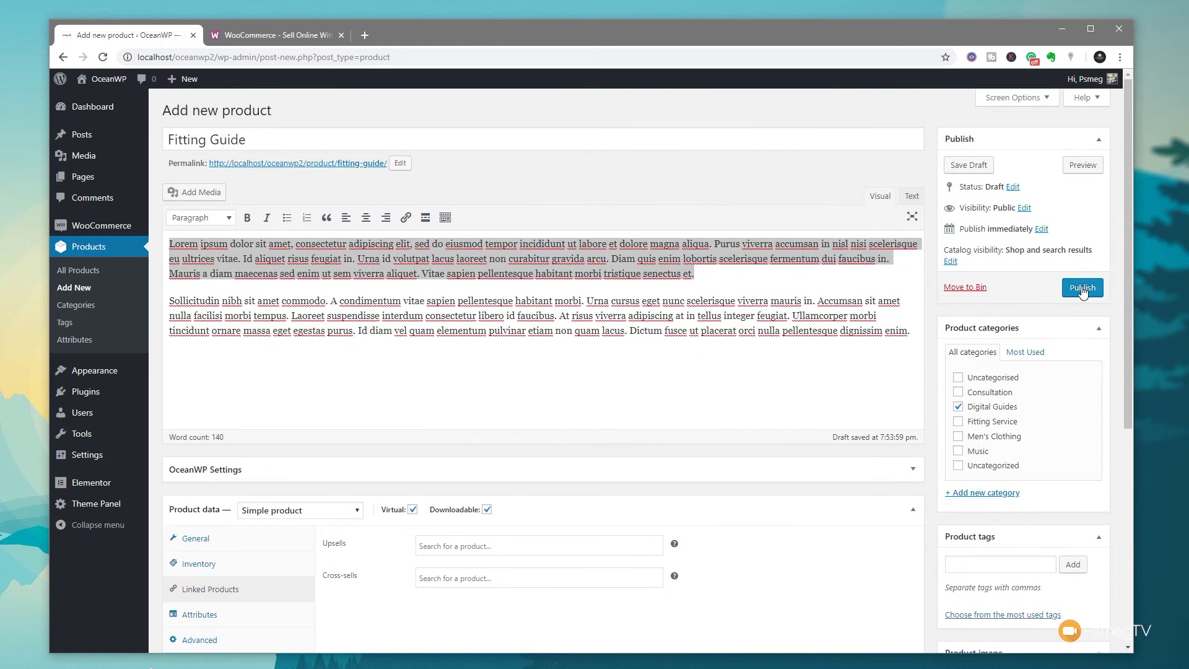
{"action": "left_click", "coordinate": [1081, 288]}
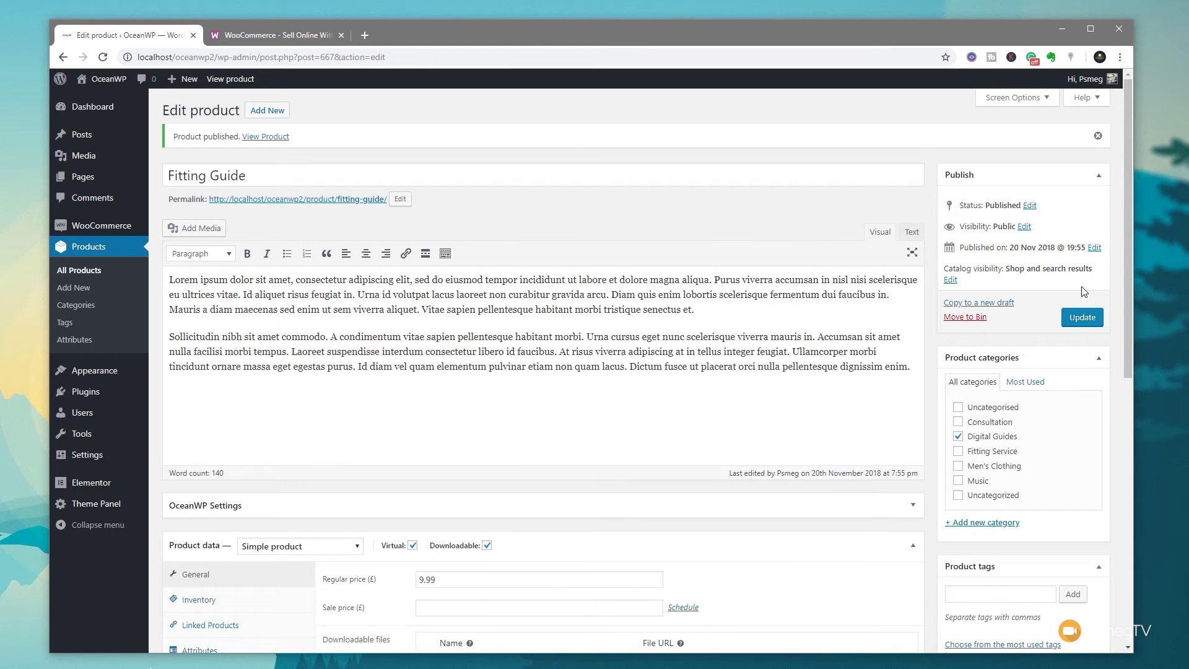
- Open the Fitting Guide's public product page in a new tab and scroll through it
{"action": "middle_click", "coordinate": [329, 198]}
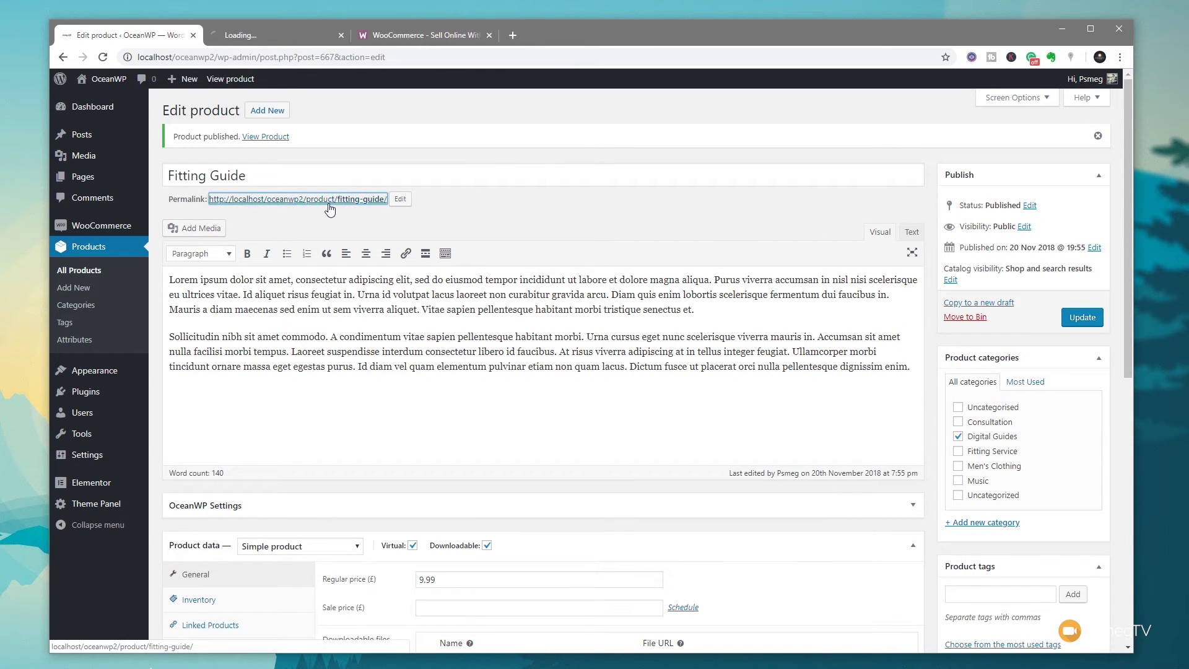
{"action": "left_click", "coordinate": [263, 36]}
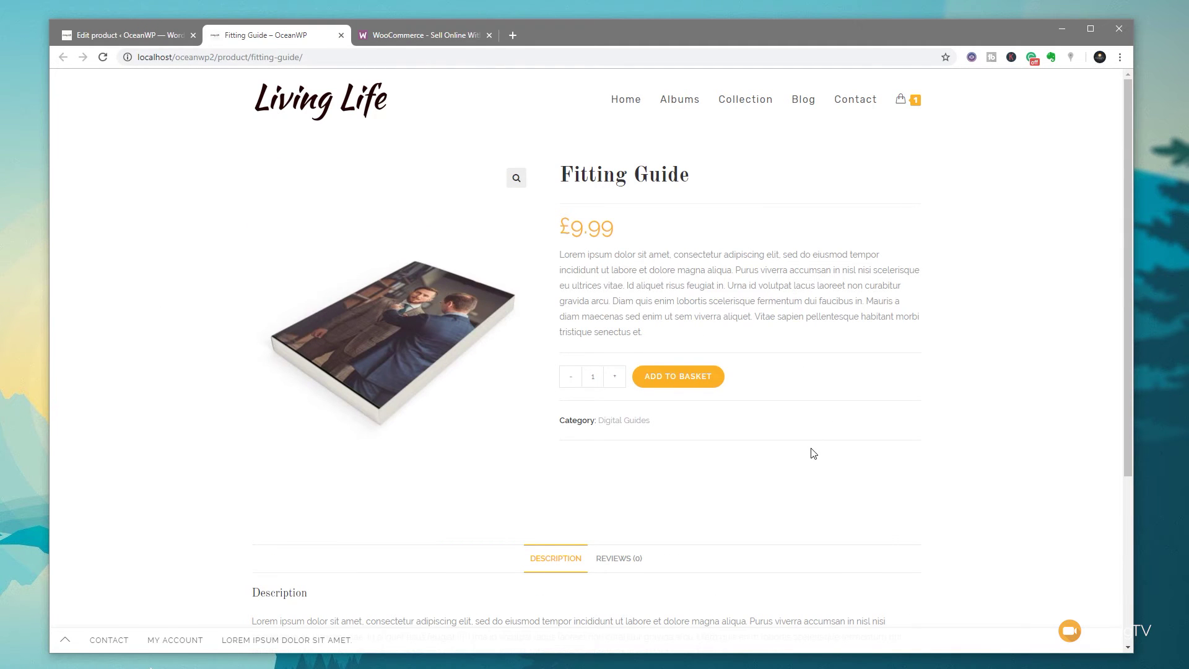
{"action": "scroll", "coordinate": [813, 454], "scroll_direction": "down", "scroll_amount": 3}
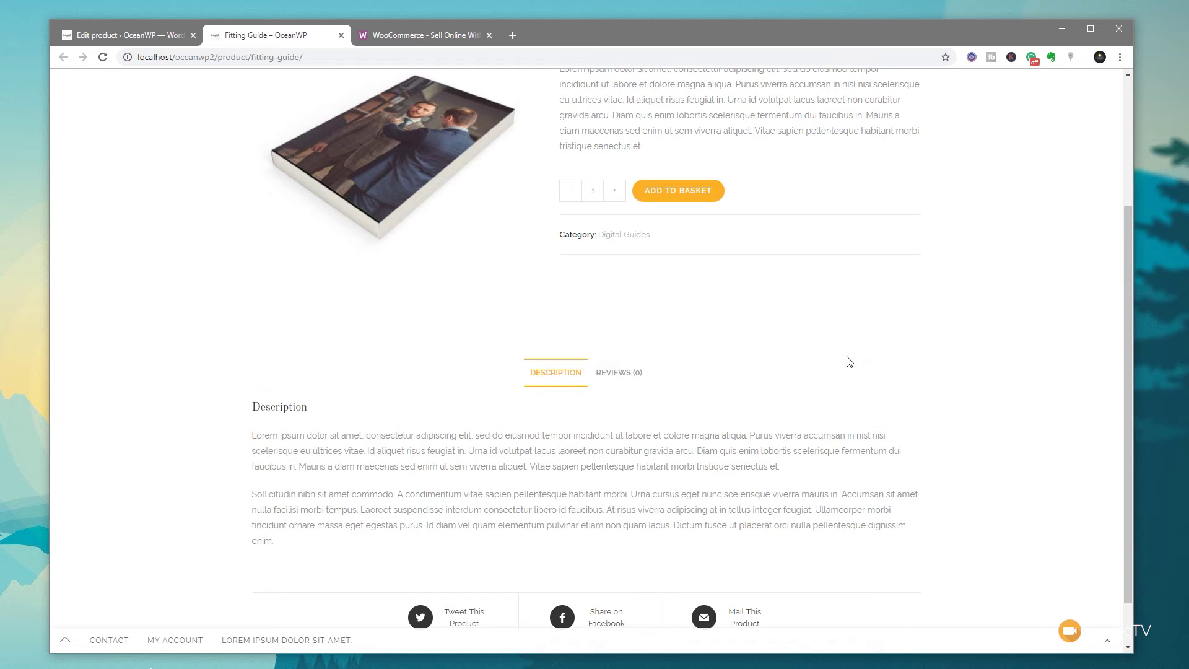
{"action": "scroll", "coordinate": [850, 361], "scroll_direction": "up", "scroll_amount": 3}
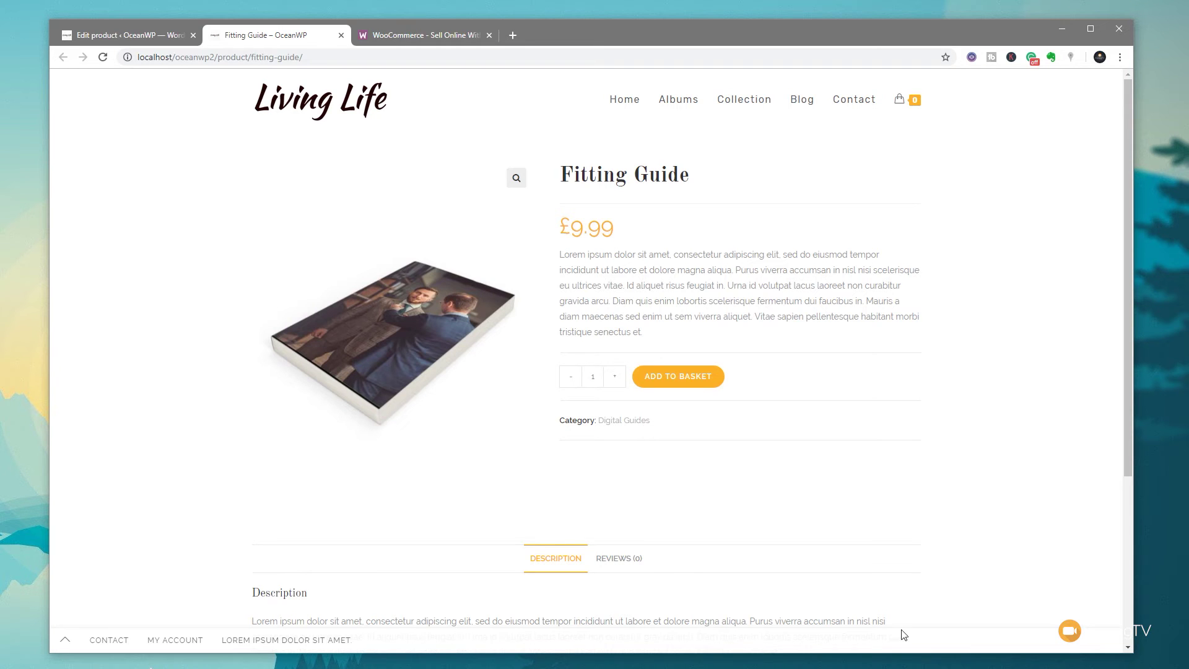
- Add the Fitting Guide to the basket and view the basket
{"action": "left_click", "coordinate": [700, 381]}
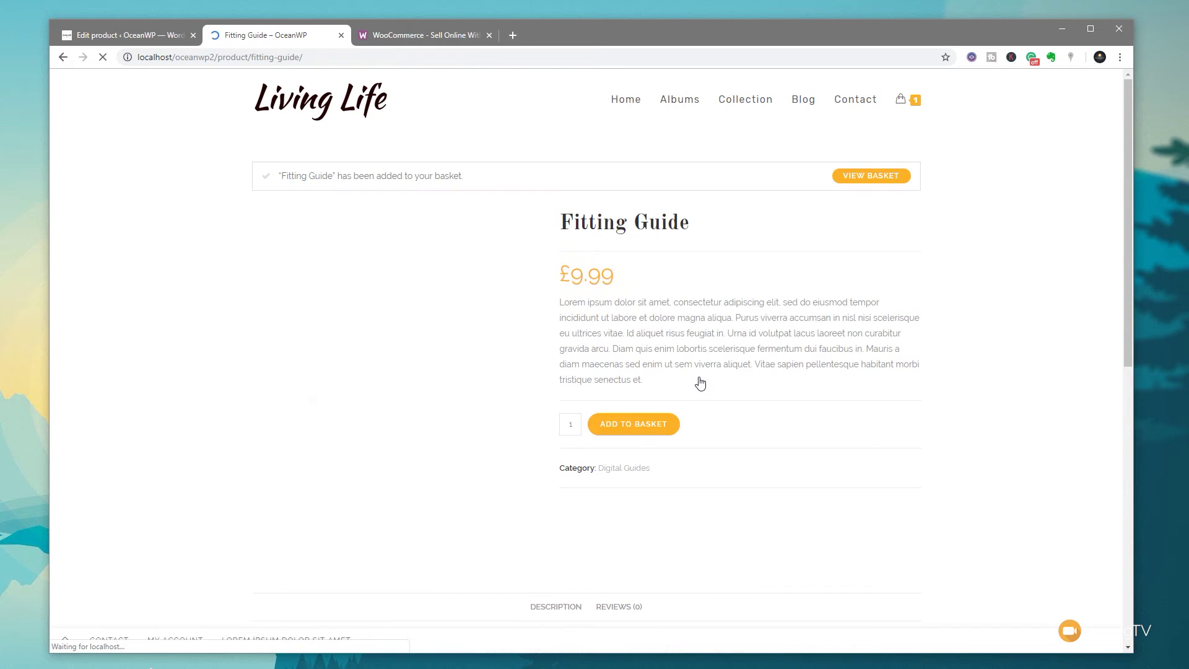
{"action": "left_click", "coordinate": [874, 177]}
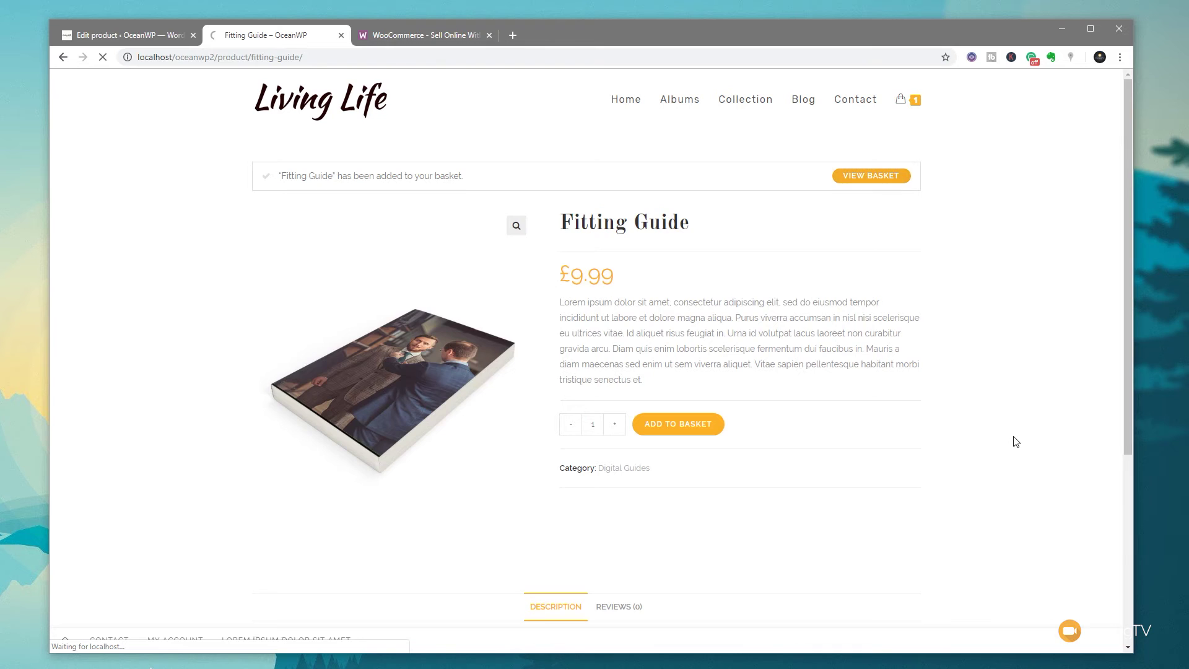
{"action": "scroll", "coordinate": [709, 469], "scroll_direction": "down", "scroll_amount": 2}
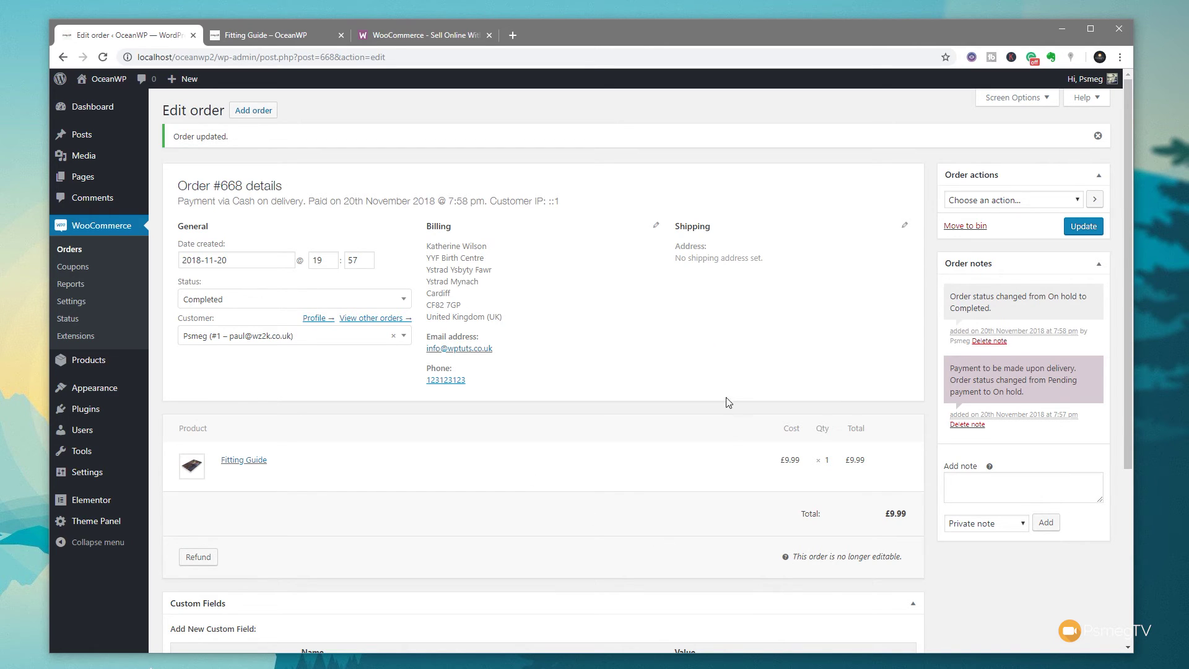
{"action": "scroll", "coordinate": [721, 409], "scroll_direction": "down", "scroll_amount": 4}
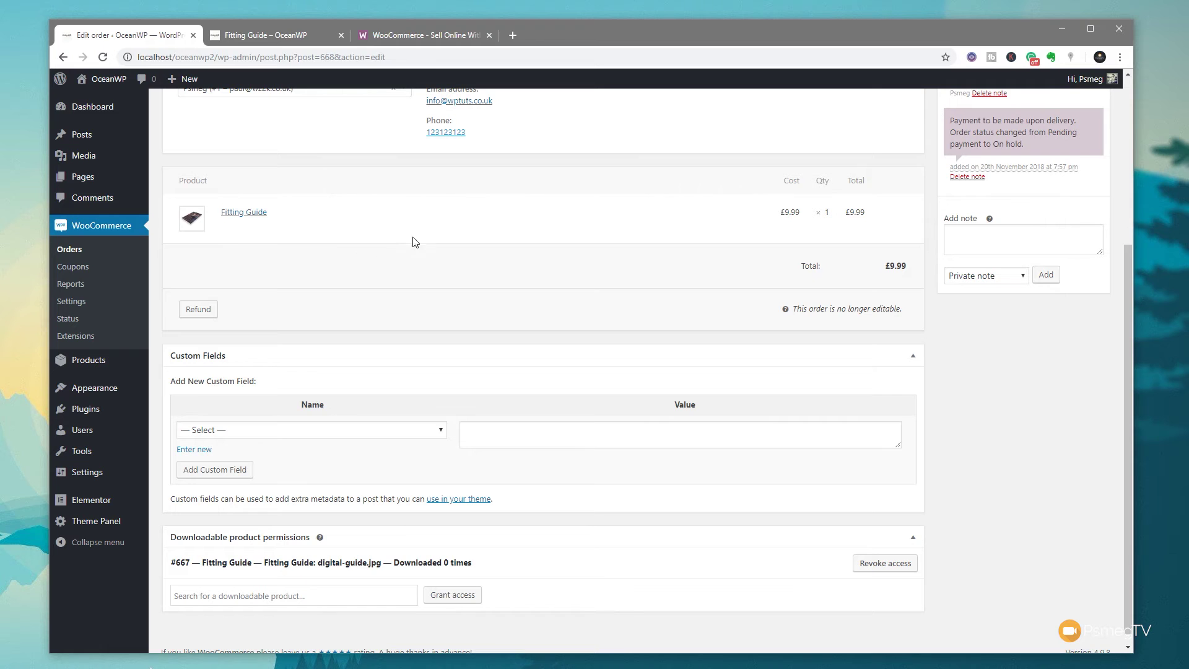
{"action": "scroll", "coordinate": [618, 475], "scroll_direction": "down", "scroll_amount": 1}
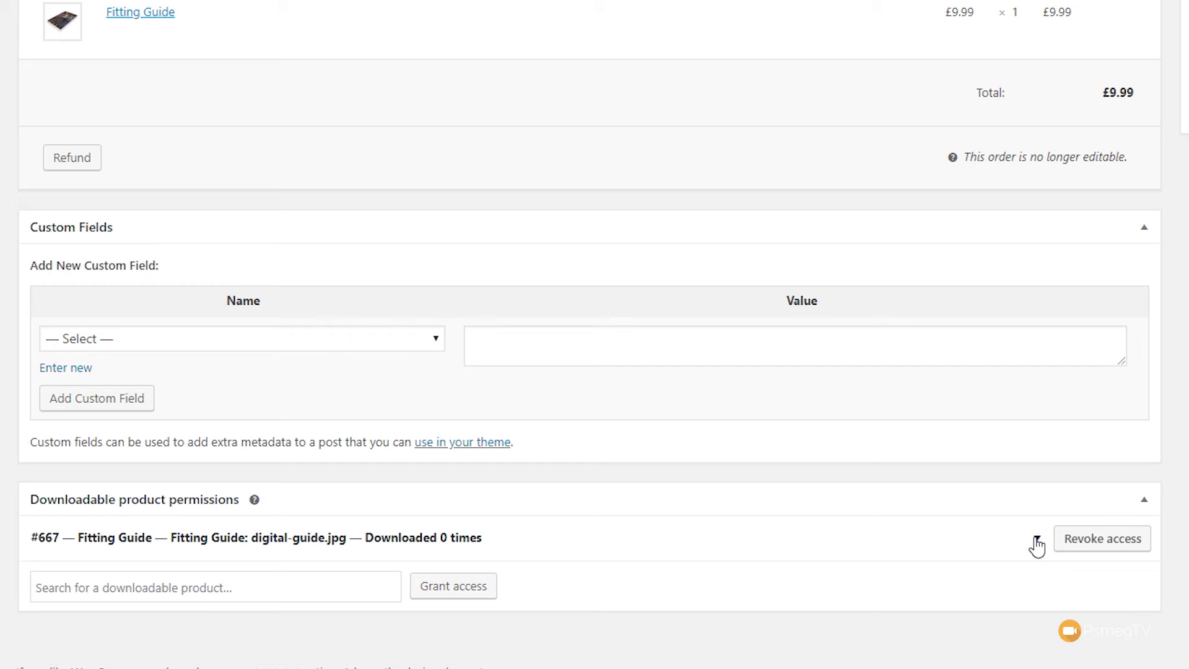
- Expand the Fitting Guide download permission, copy its download link, and open its download report
{"action": "left_click", "coordinate": [1036, 540]}
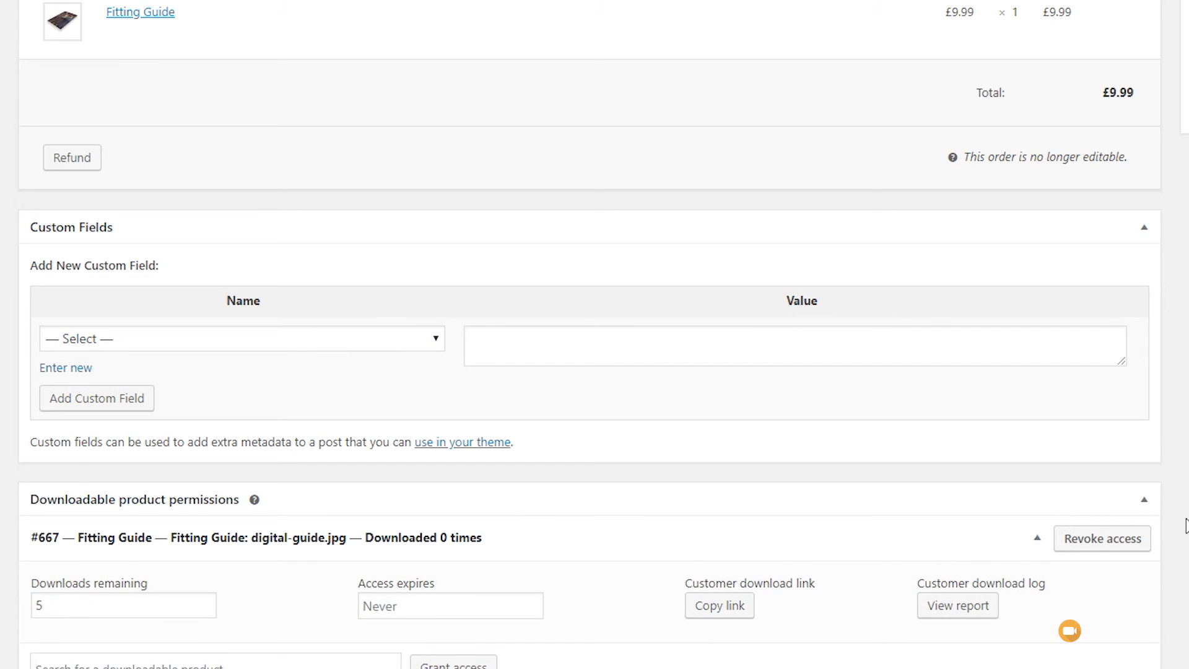
{"action": "scroll", "coordinate": [929, 576], "scroll_direction": "down", "scroll_amount": 1}
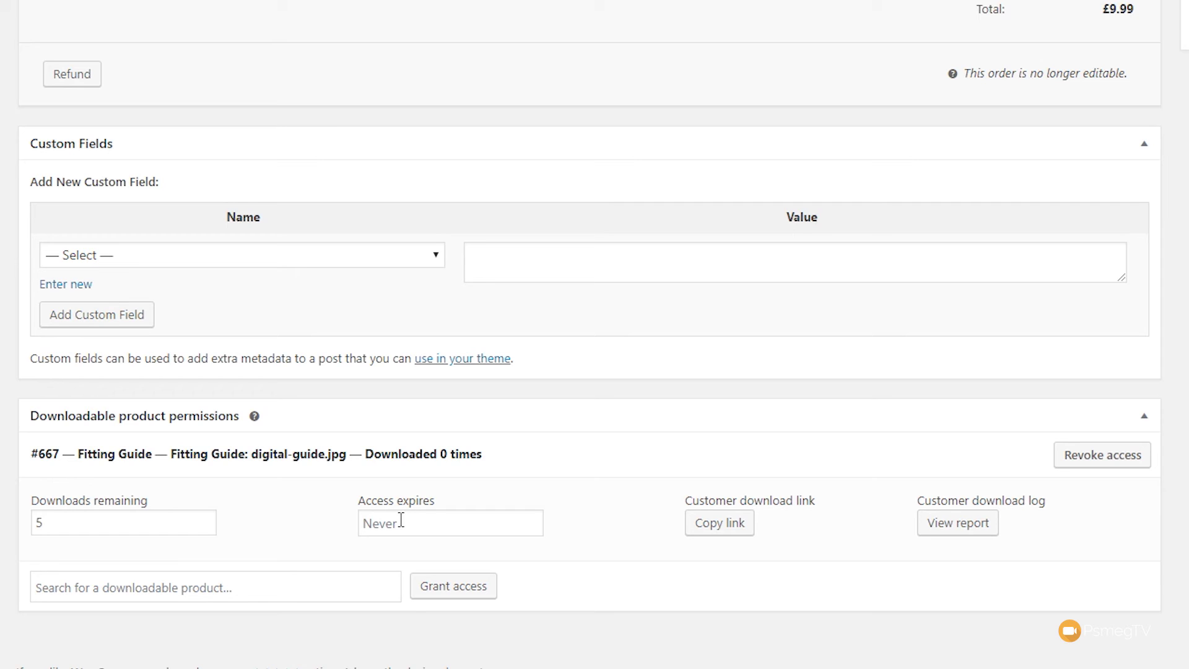
{"action": "left_click", "coordinate": [725, 529]}
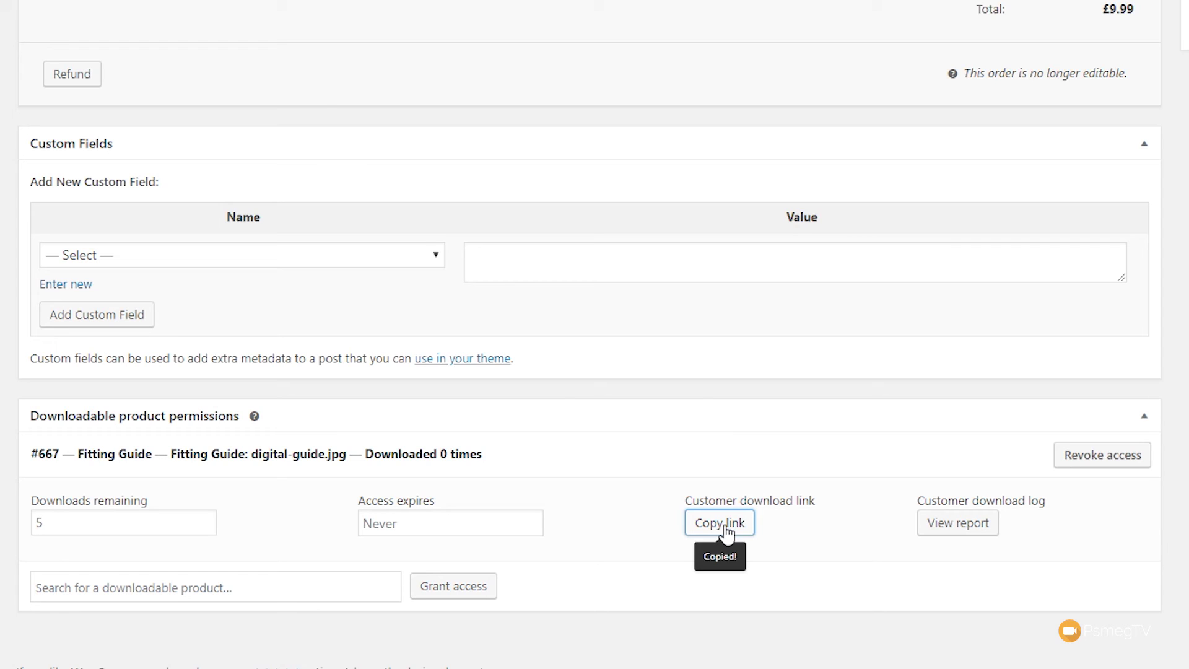
{"action": "left_click", "coordinate": [986, 526]}
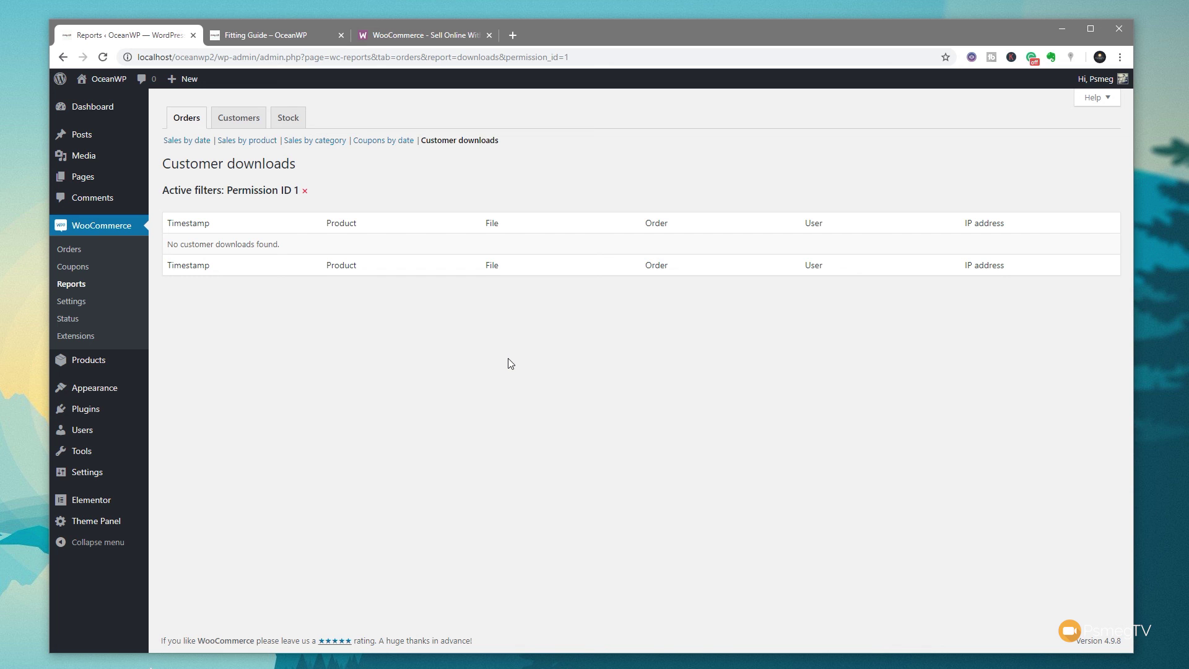
- Close the storefront product tab and bring the WooCommerce.com tab forward
{"action": "left_click", "coordinate": [290, 35]}
{"action": "key", "text": "ctrl+w"}
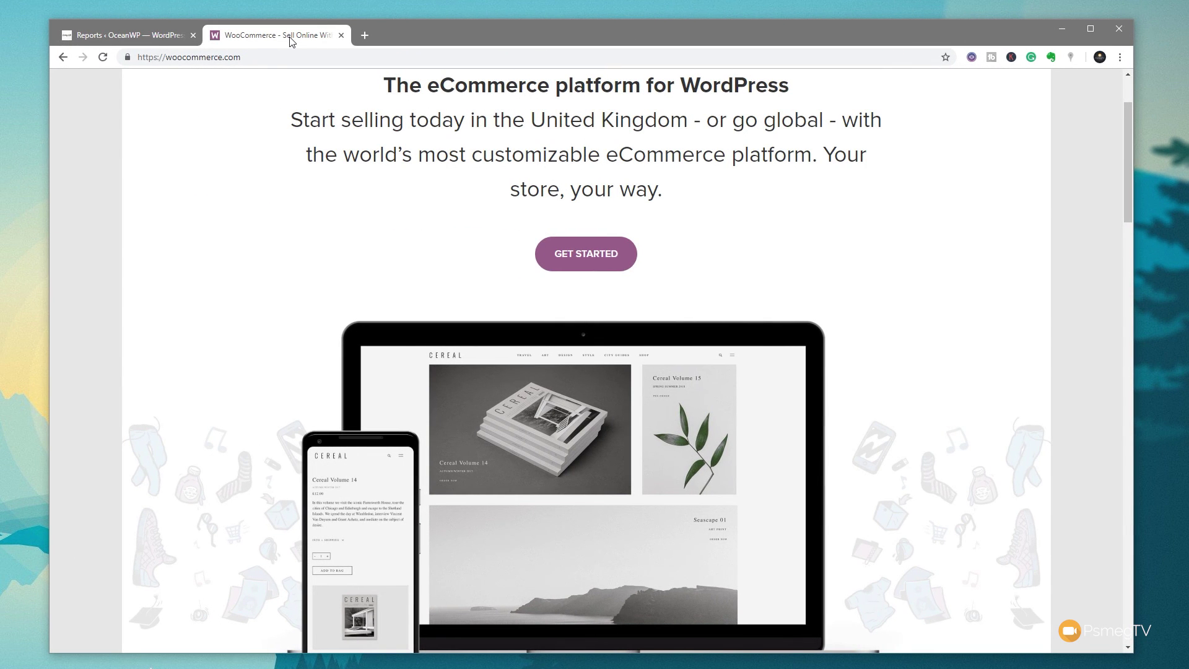